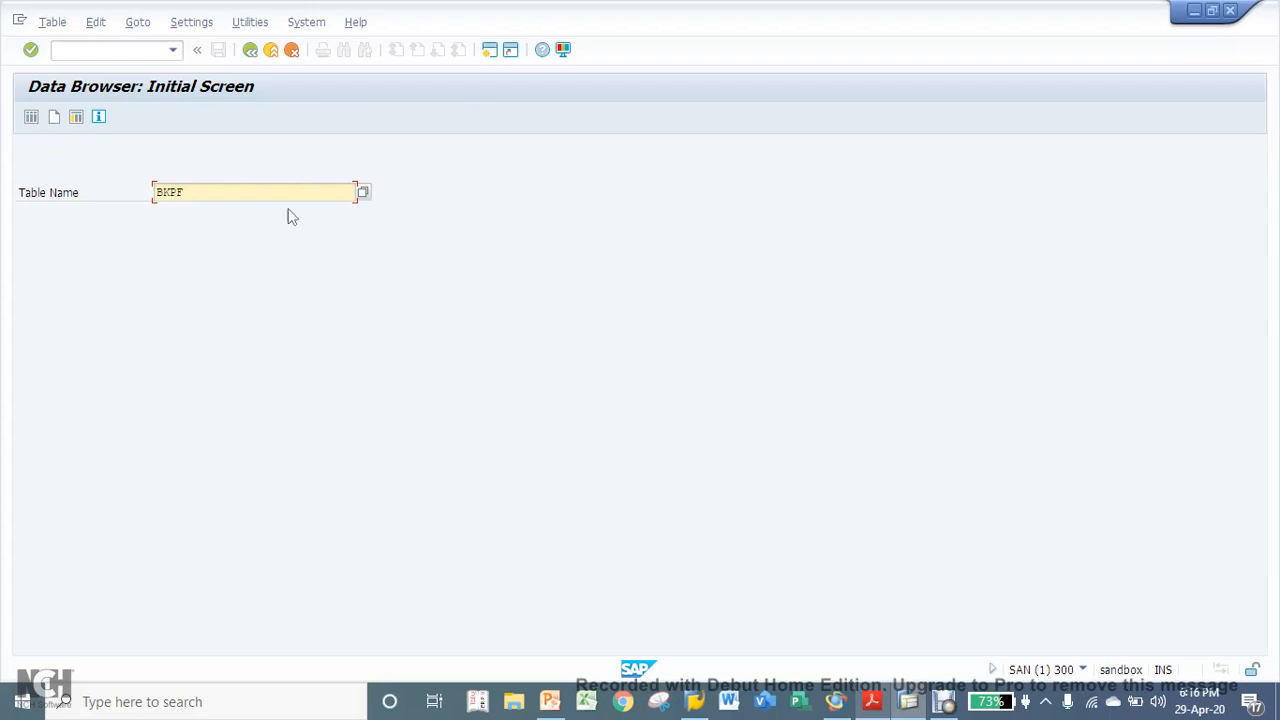
- Leave the current screen, restart the Data Browser with transaction SE16, and bring up the selection screen for table BKPF
{"action": "left_click", "coordinate": [251, 48]}
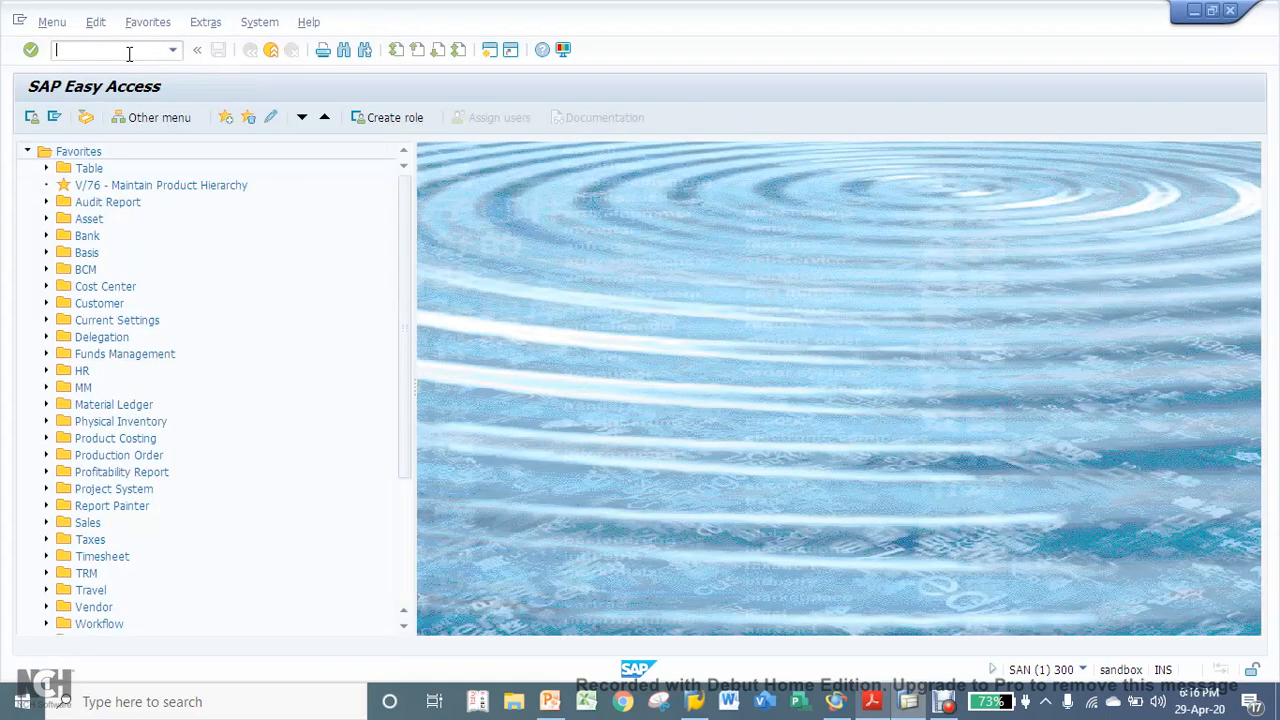
{"action": "left_click", "coordinate": [129, 54]}
{"action": "type", "text": "se16"}
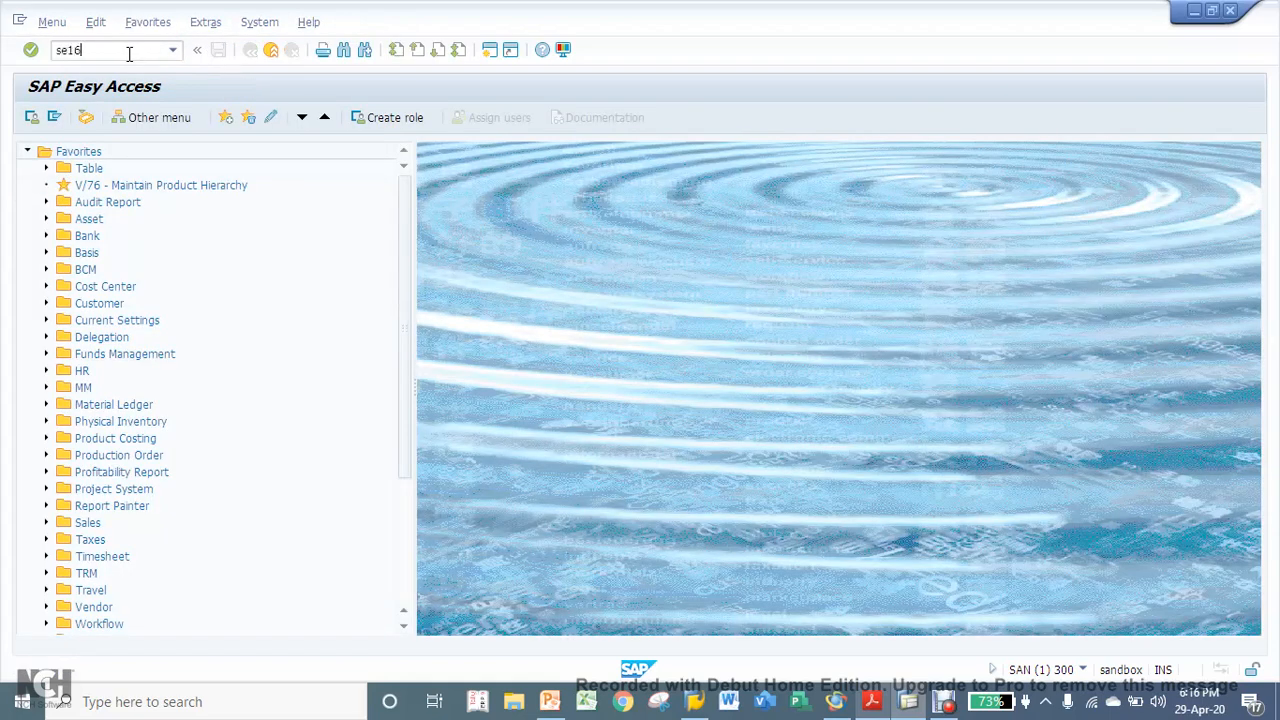
{"action": "key", "text": "Return"}
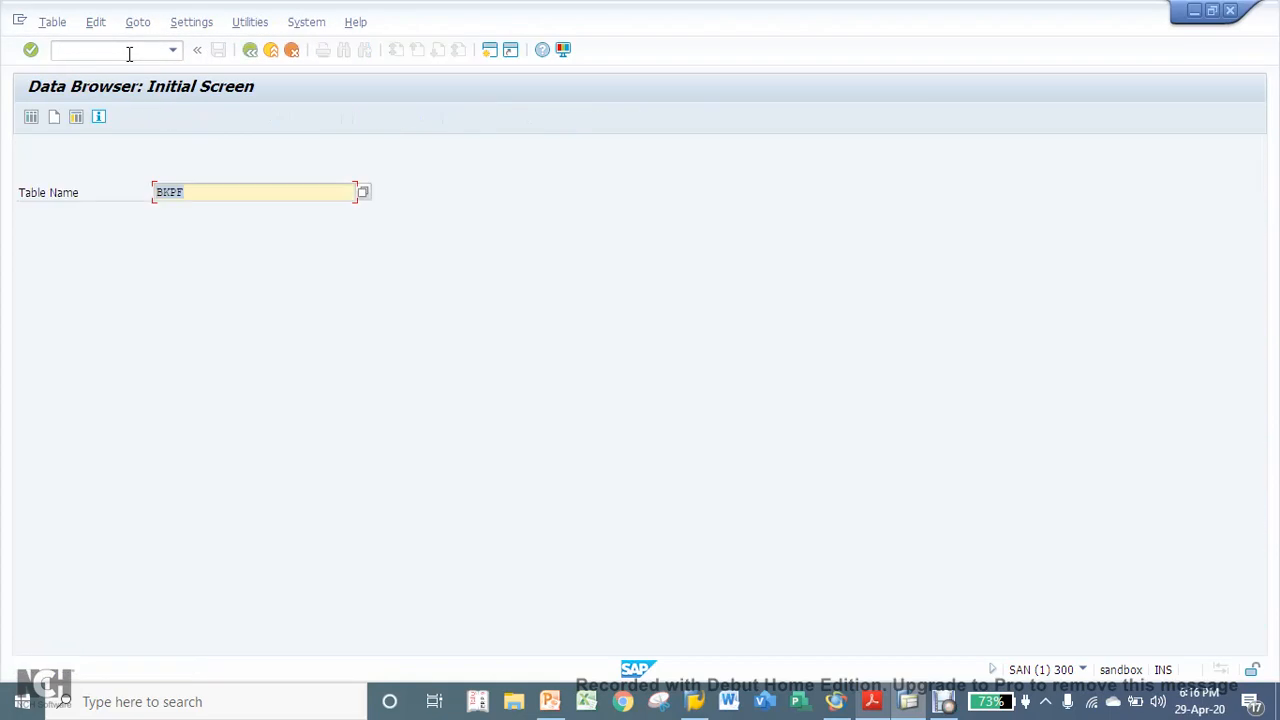
{"action": "left_click", "coordinate": [210, 197]}
{"action": "key", "text": "Return"}
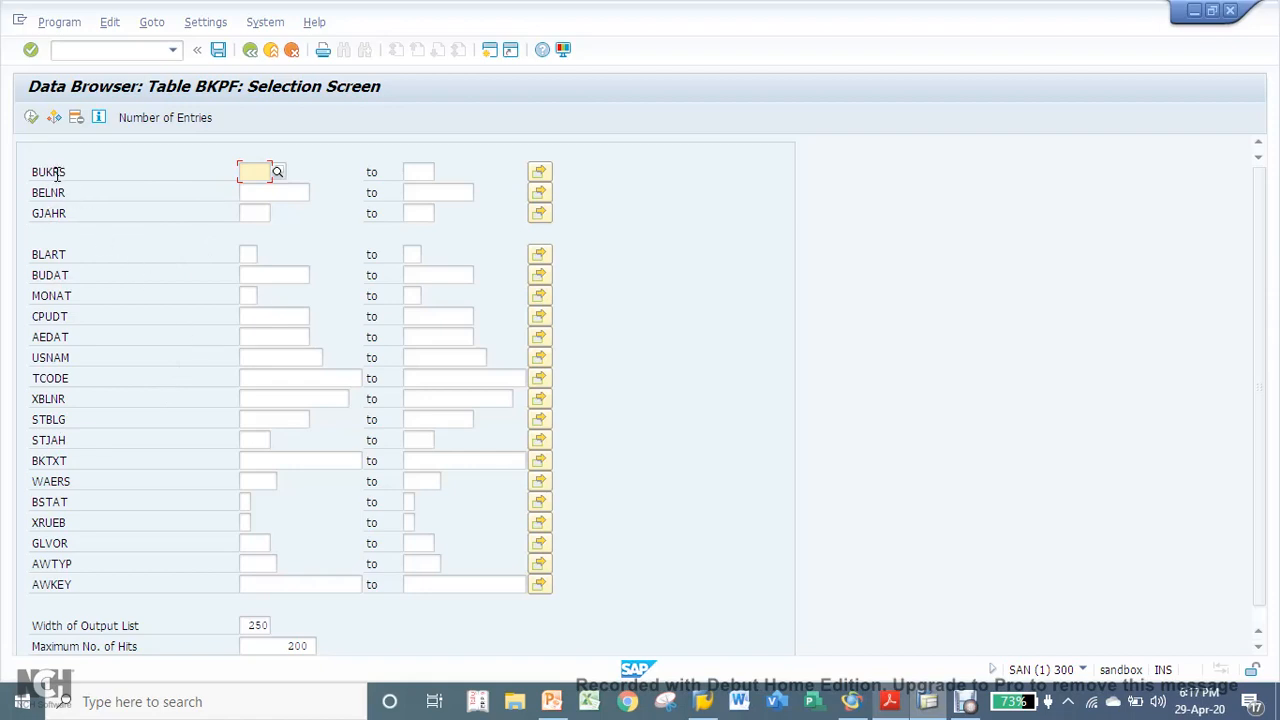
- Set the keyword display in the Data Browser user parameters to Field Label
{"action": "left_click", "coordinate": [207, 24]}
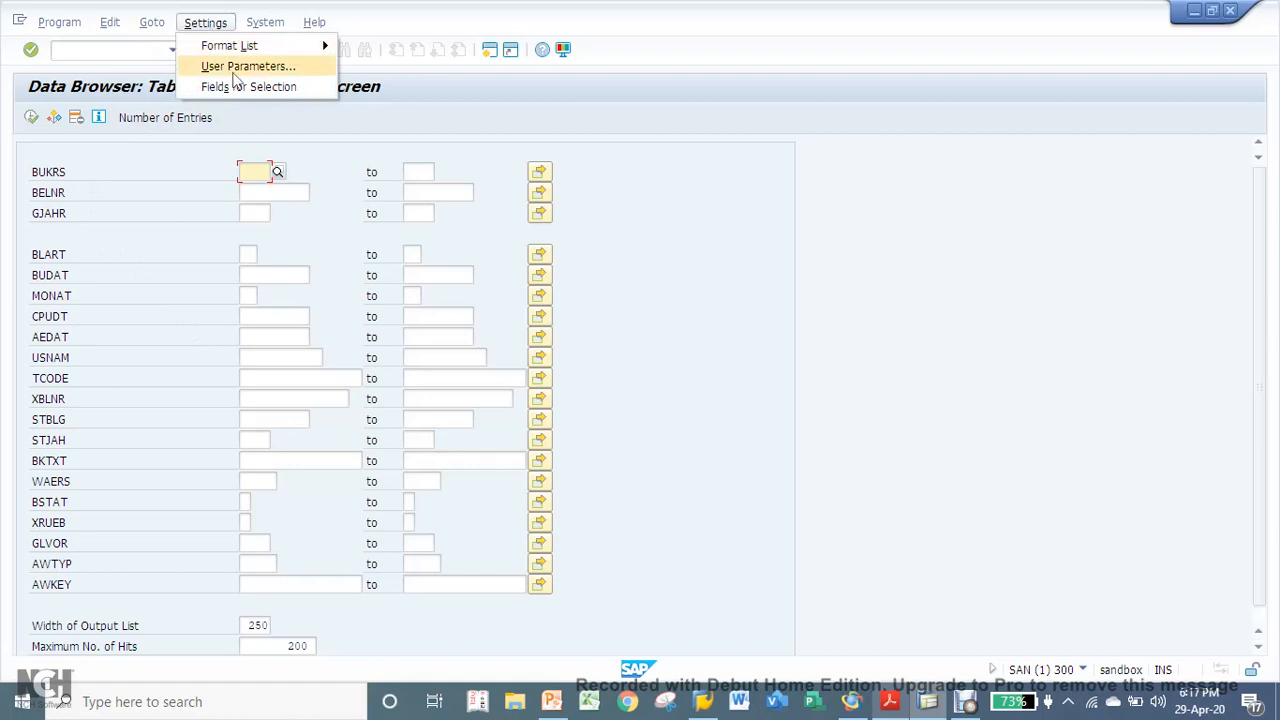
{"action": "left_click", "coordinate": [234, 70]}
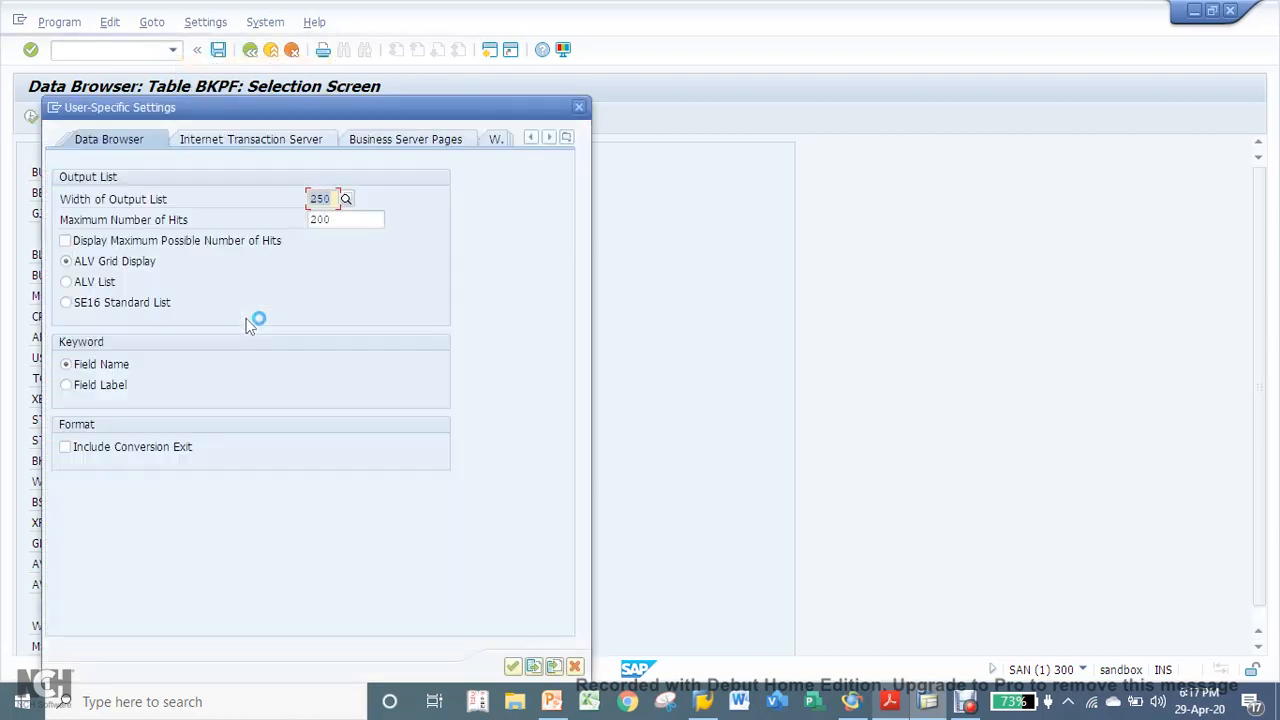
{"action": "left_click", "coordinate": [92, 396]}
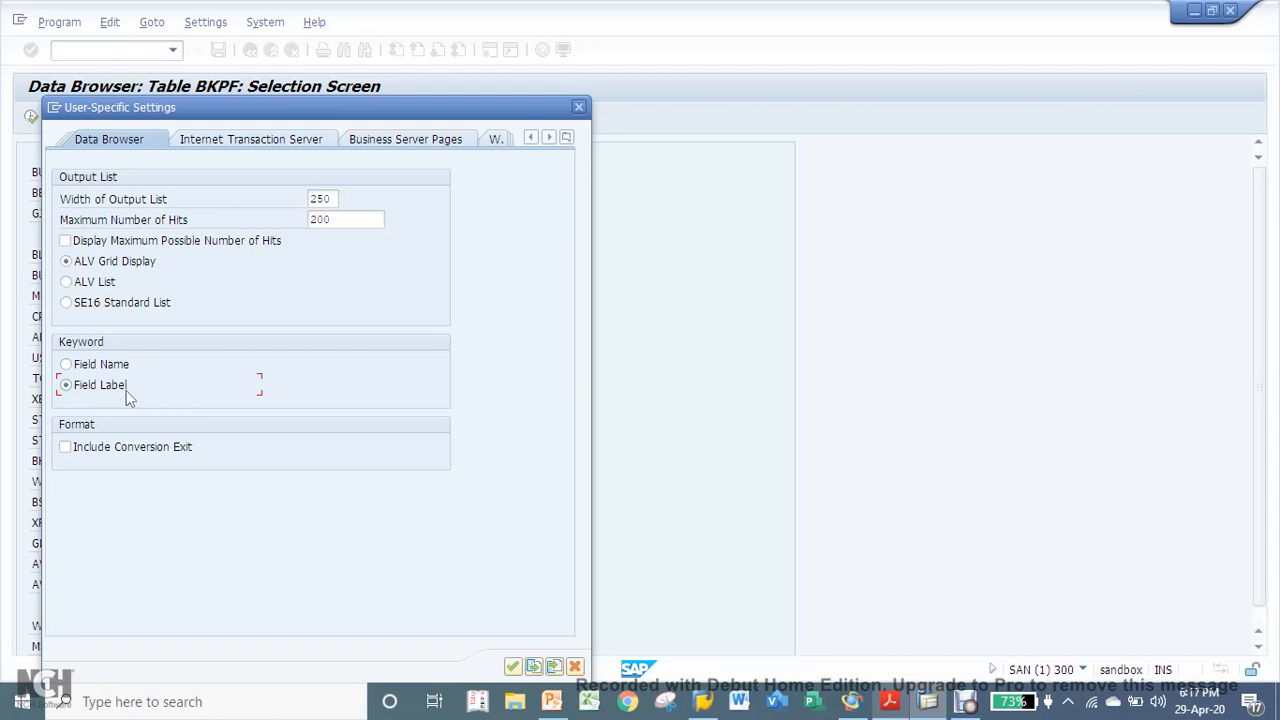
{"action": "left_click", "coordinate": [506, 664]}
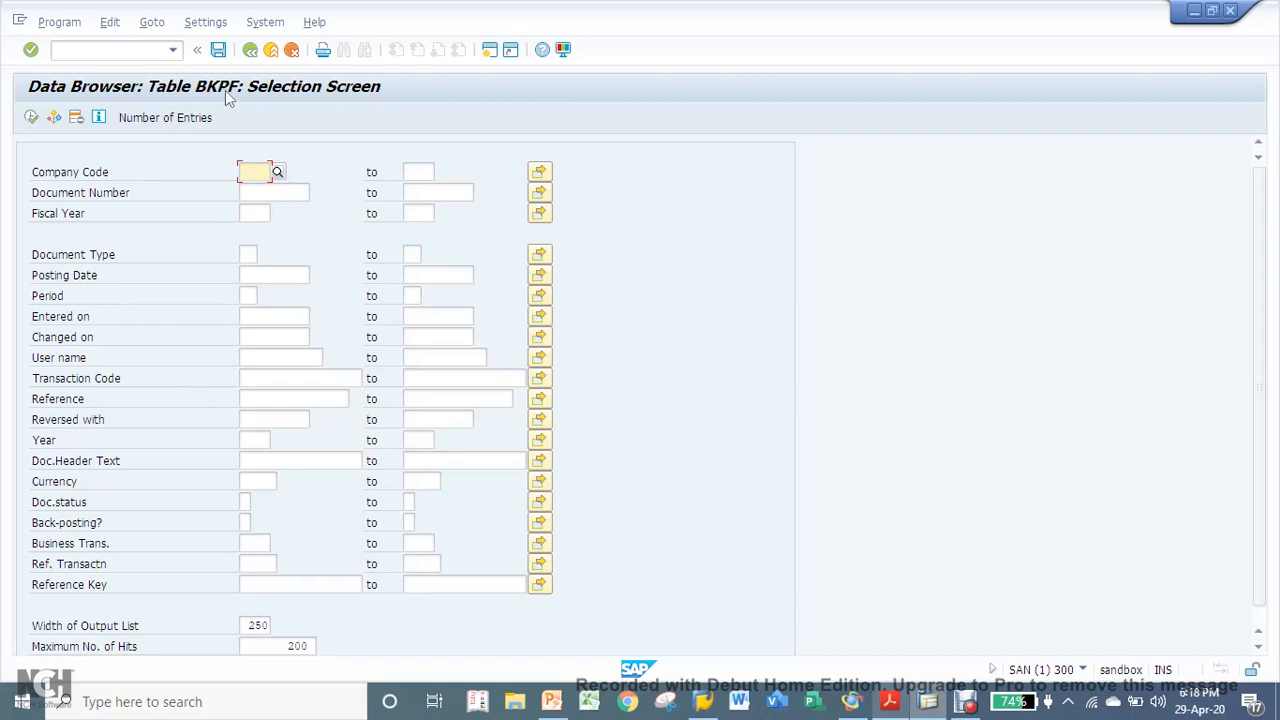
- Remove Changed on (AEDAT) and Reference (XBLNR) from the table's fields for selection
{"action": "left_click", "coordinate": [206, 24]}
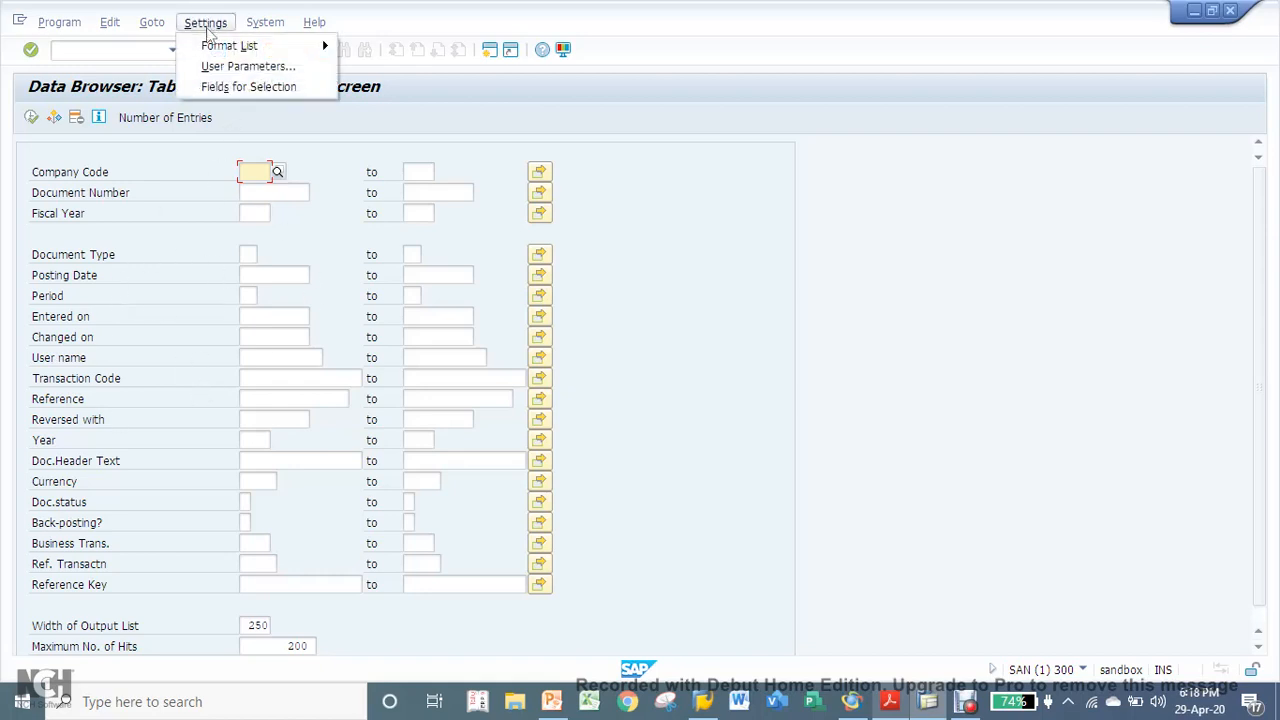
{"action": "left_click", "coordinate": [224, 89]}
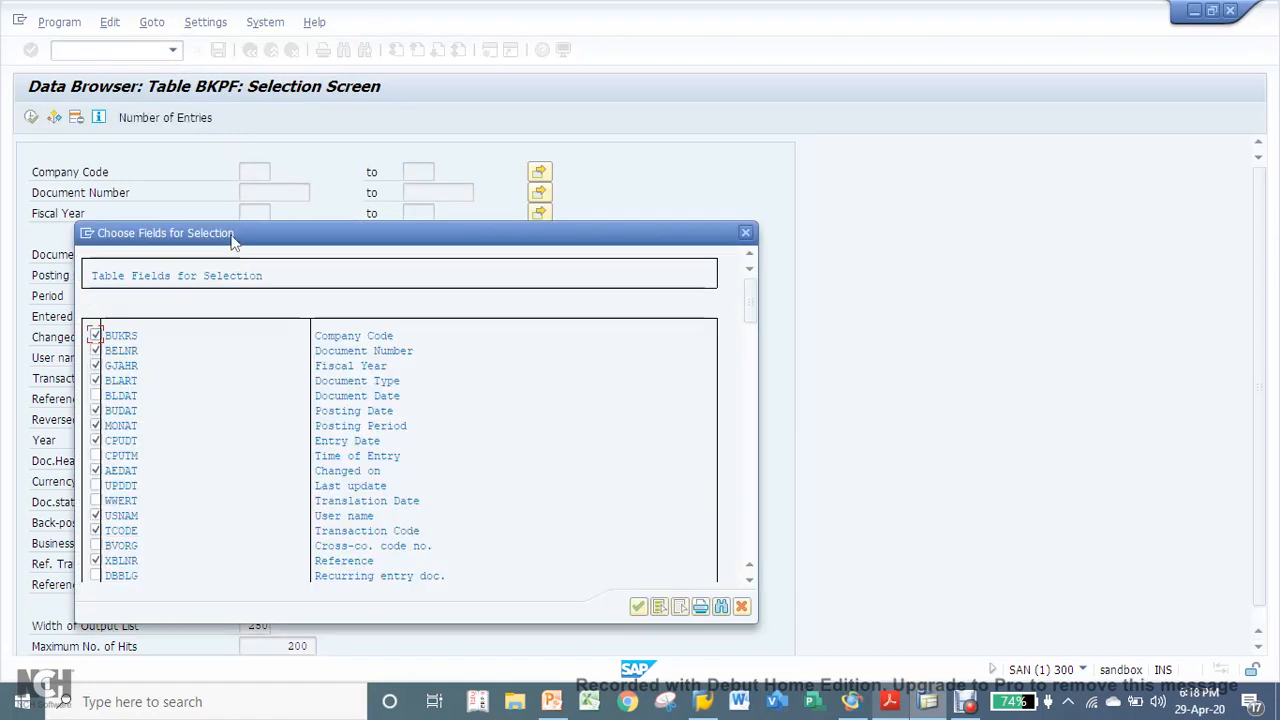
{"action": "left_click_drag", "start_coordinate": [231, 243], "coordinate": [443, 156]}
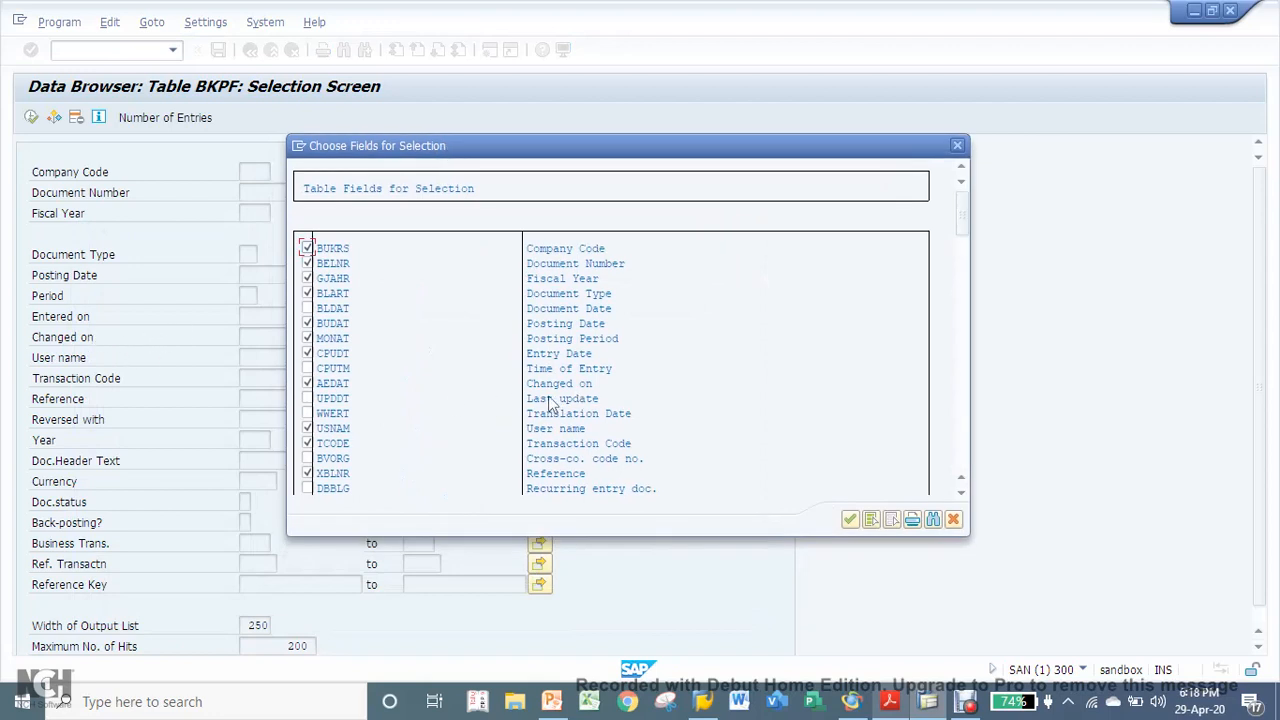
{"action": "left_click", "coordinate": [307, 384]}
{"action": "left_click", "coordinate": [307, 474]}
{"action": "left_click", "coordinate": [851, 522]}
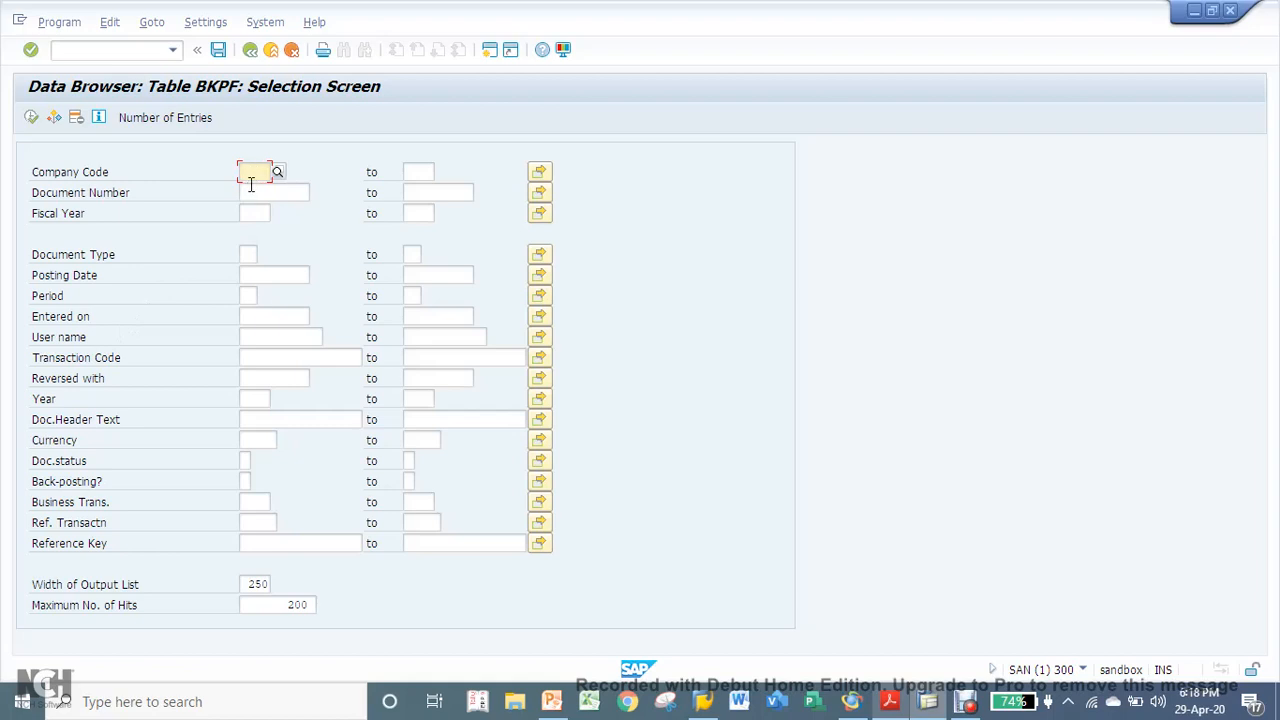
- Enter company code 1000, fiscal year 2019 and period 1 to 3 as the selection criteria
{"action": "type", "text": "1000"}
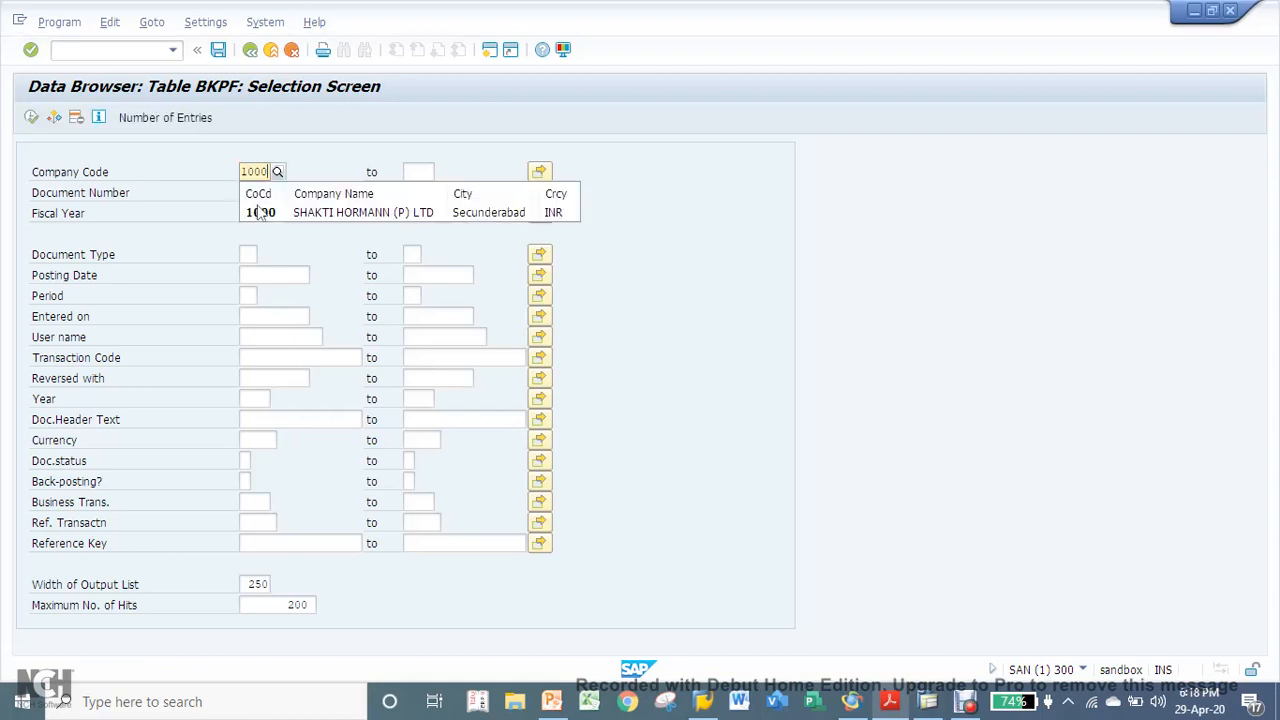
{"action": "left_click", "coordinate": [258, 213]}
{"action": "left_click", "coordinate": [254, 212]}
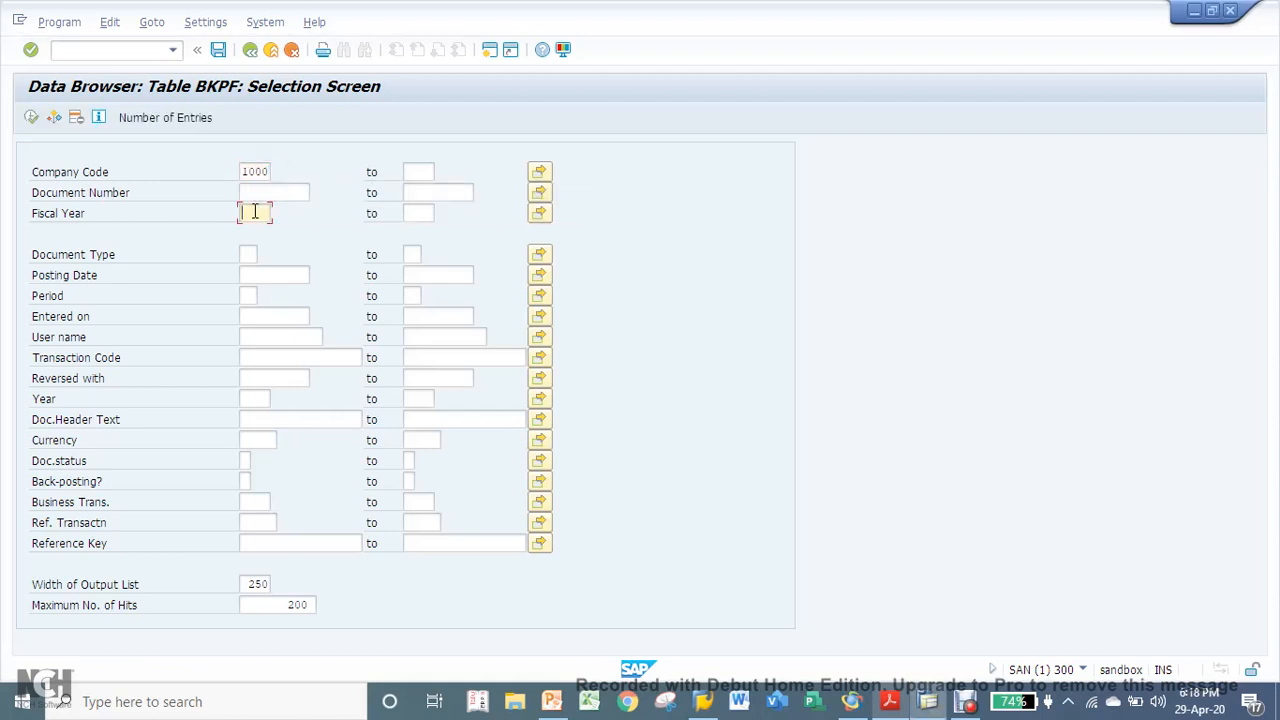
{"action": "type", "text": "2019"}
{"action": "left_click", "coordinate": [246, 297]}
{"action": "type", "text": "1"}
{"action": "left_click", "coordinate": [412, 297]}
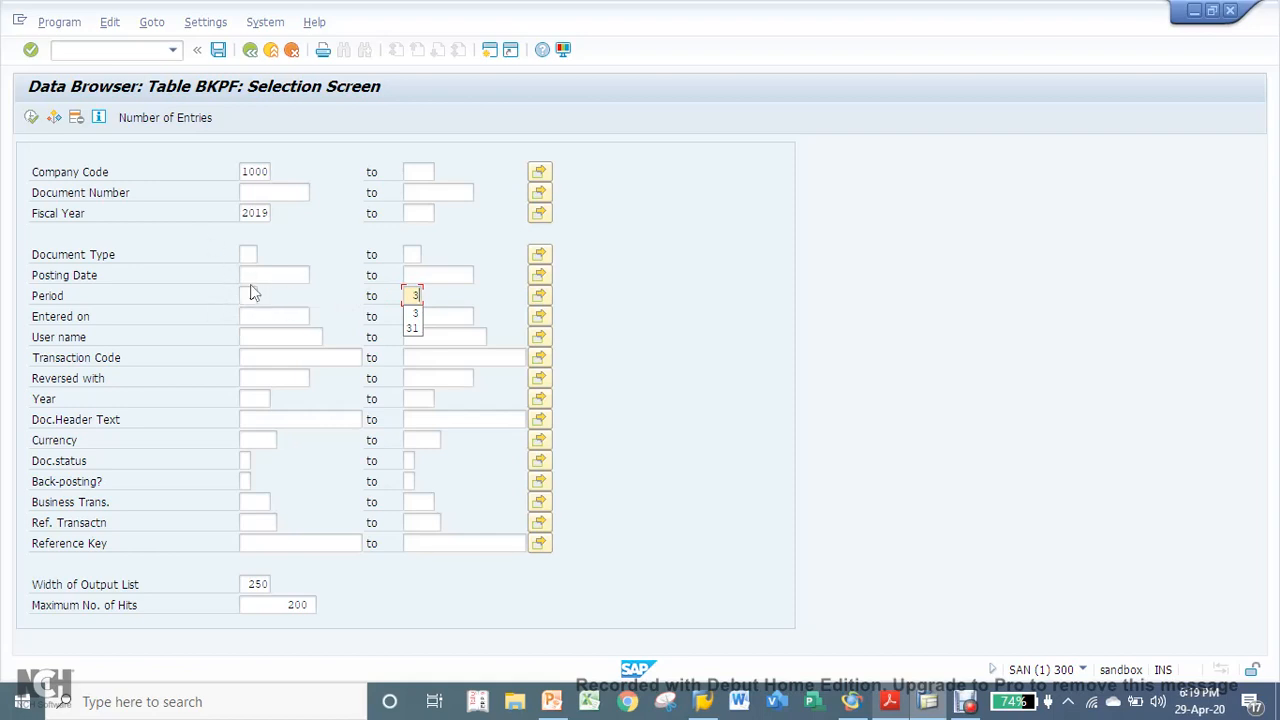
{"action": "left_click", "coordinate": [251, 295]}
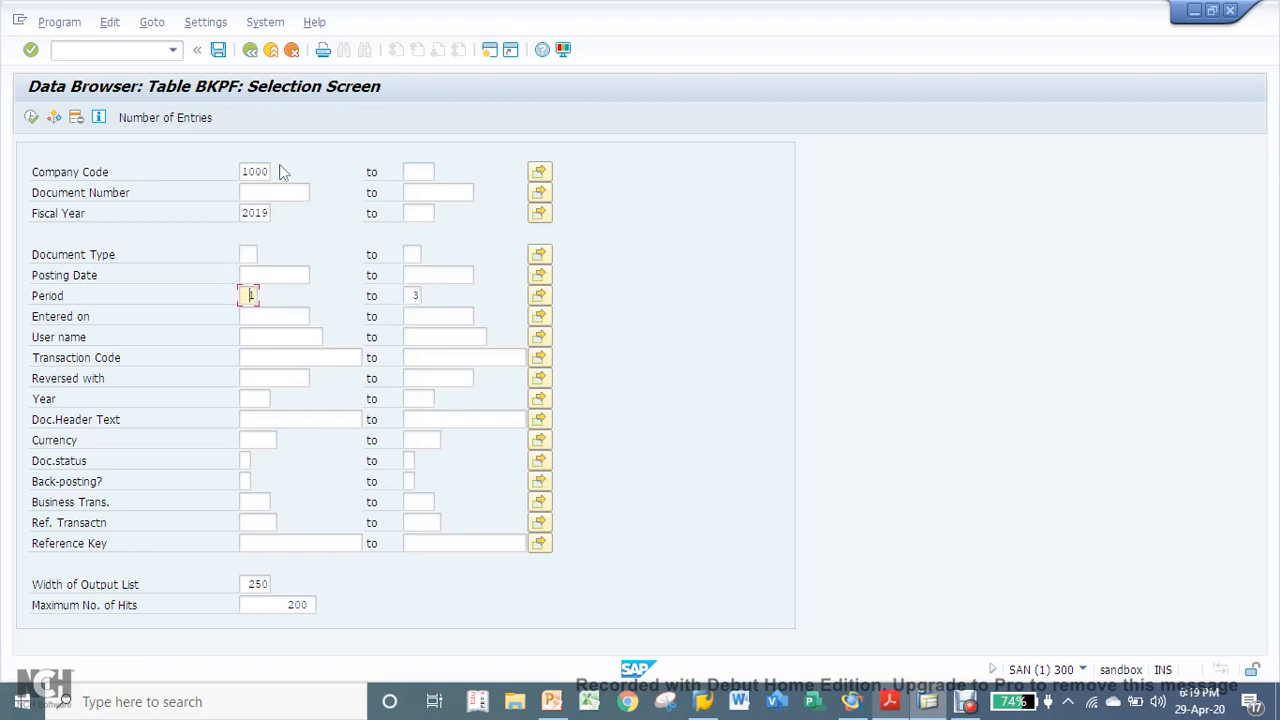
- Check the number of entries that meet the current selection criteria, then dismiss the result
{"action": "left_click", "coordinate": [180, 119]}
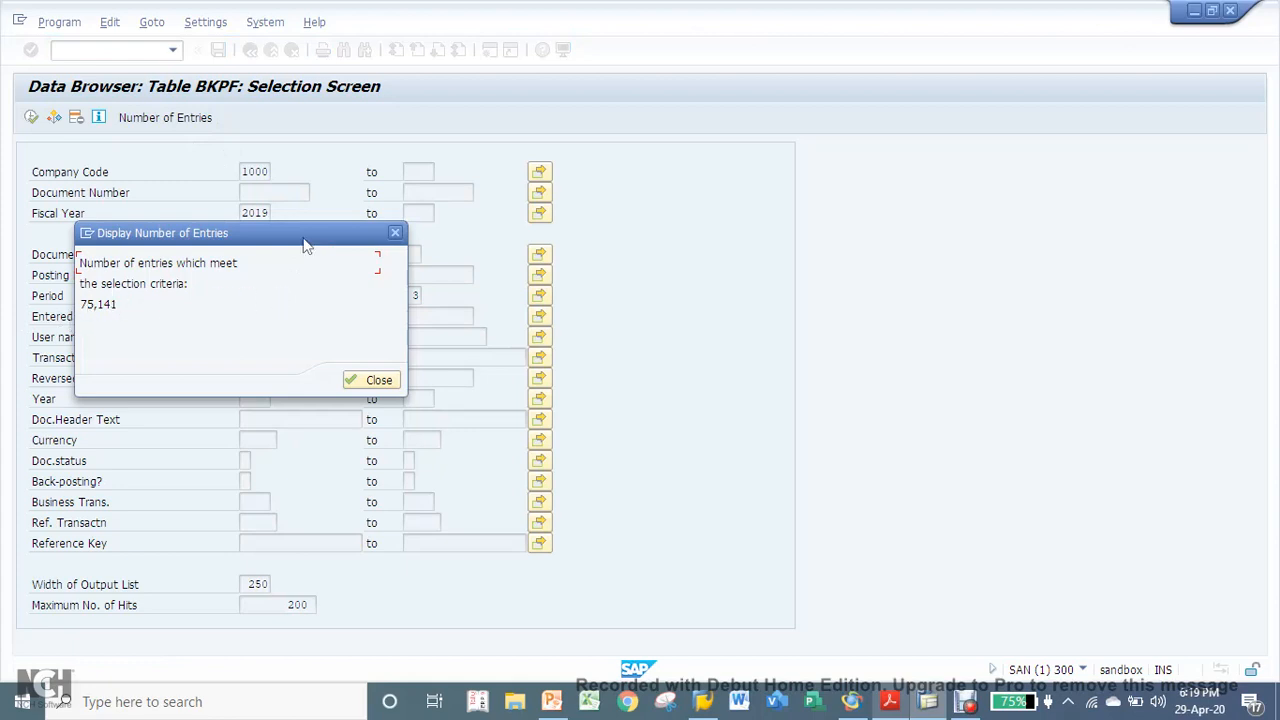
{"action": "left_click_drag", "start_coordinate": [308, 243], "coordinate": [733, 223]}
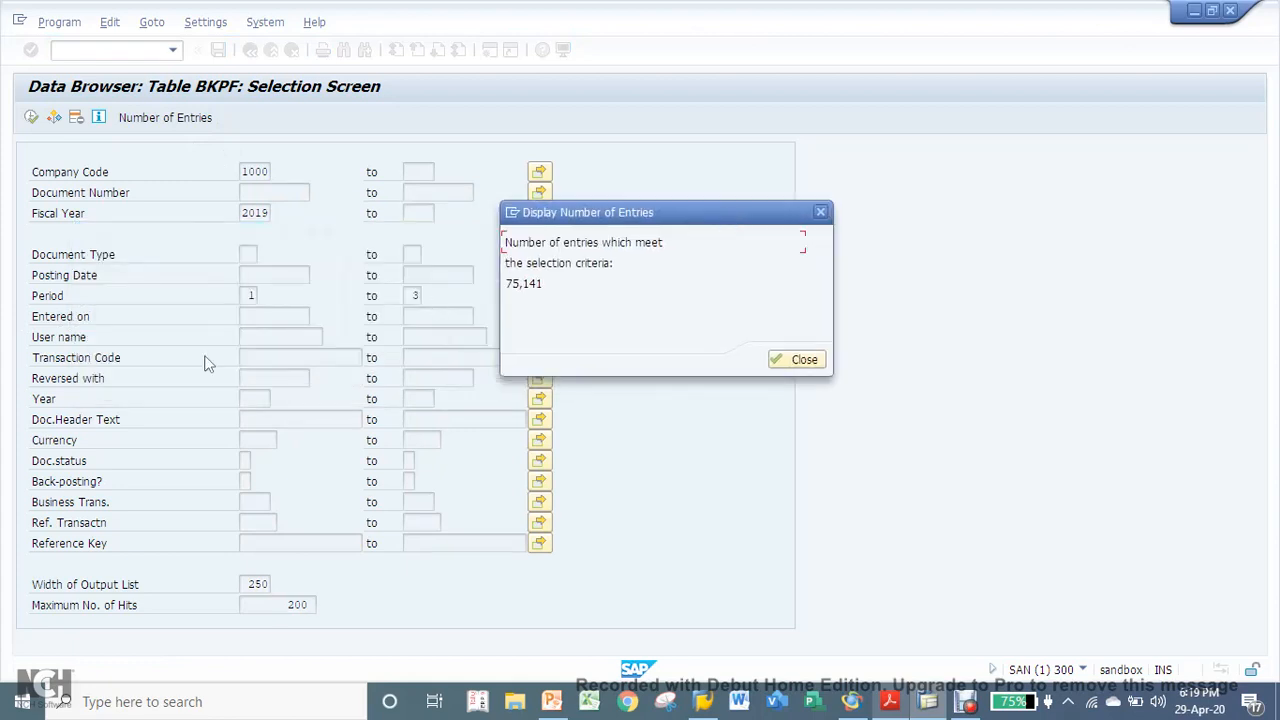
{"action": "left_click", "coordinate": [813, 364]}
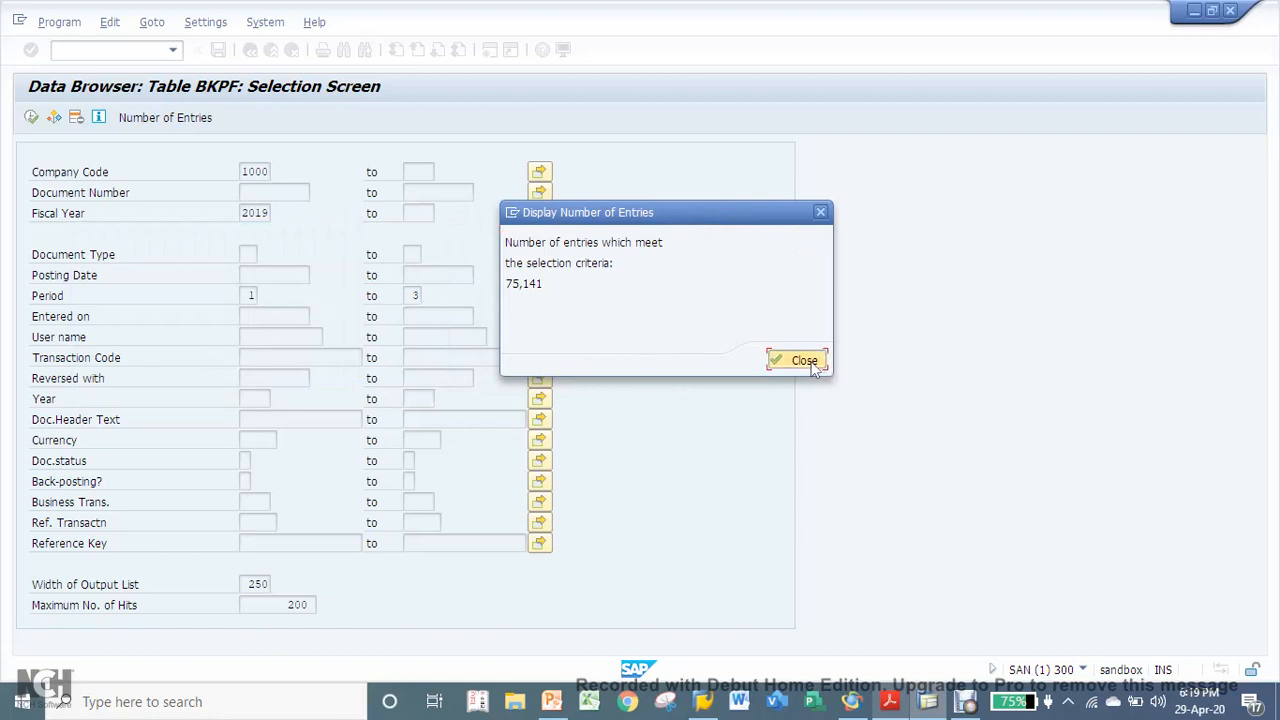
- Clear the period range and check the number of entries for all of fiscal year 2019
{"action": "left_click", "coordinate": [249, 315]}
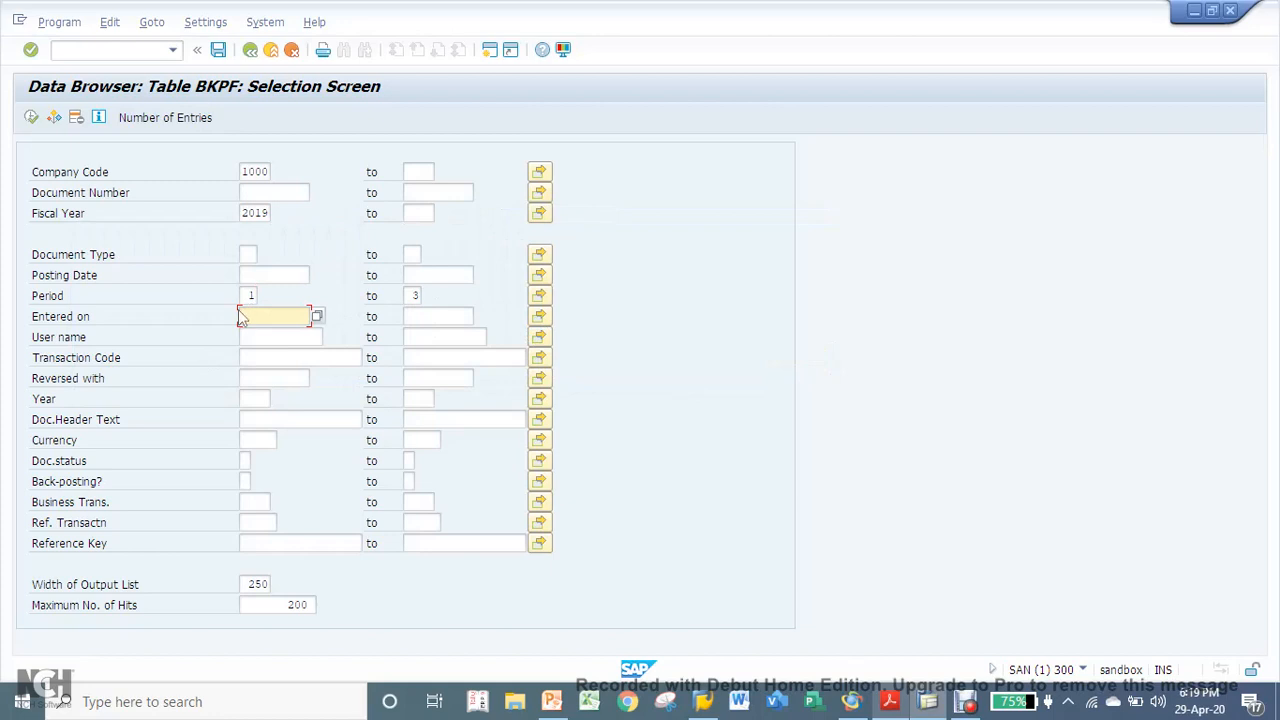
{"action": "left_click", "coordinate": [247, 297]}
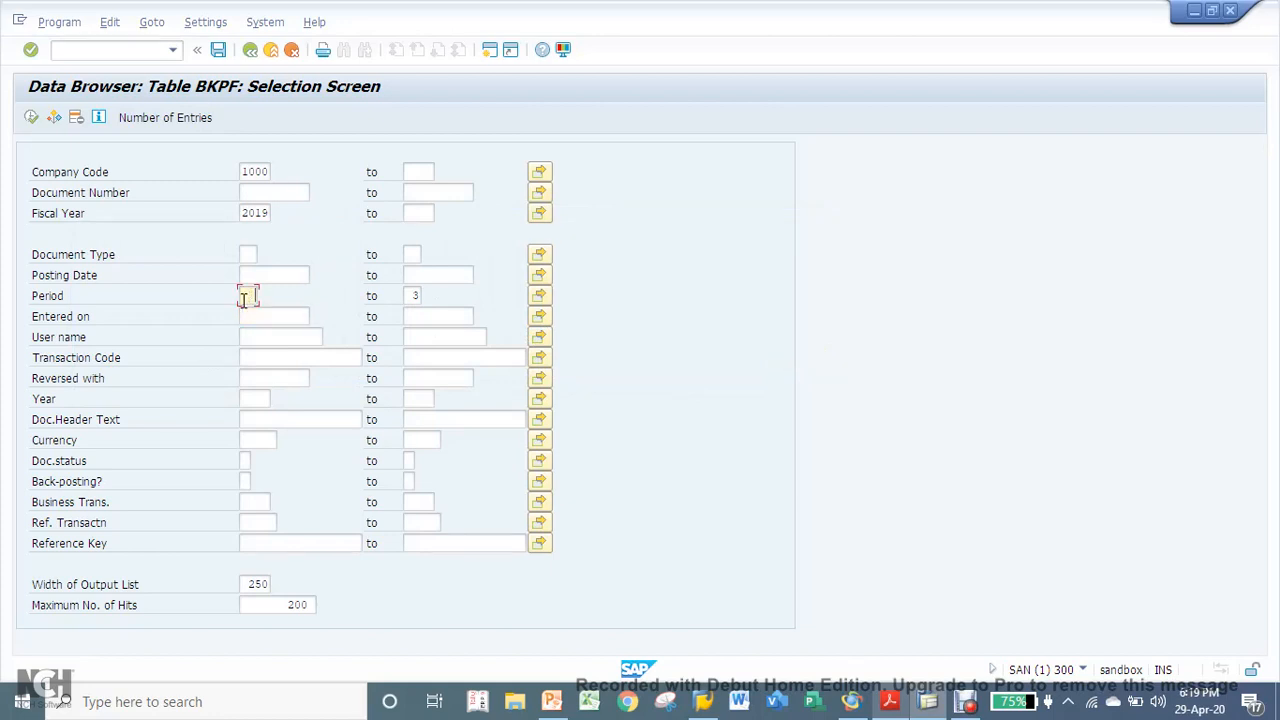
{"action": "key", "text": "Tab"}
{"action": "left_click", "coordinate": [176, 120]}
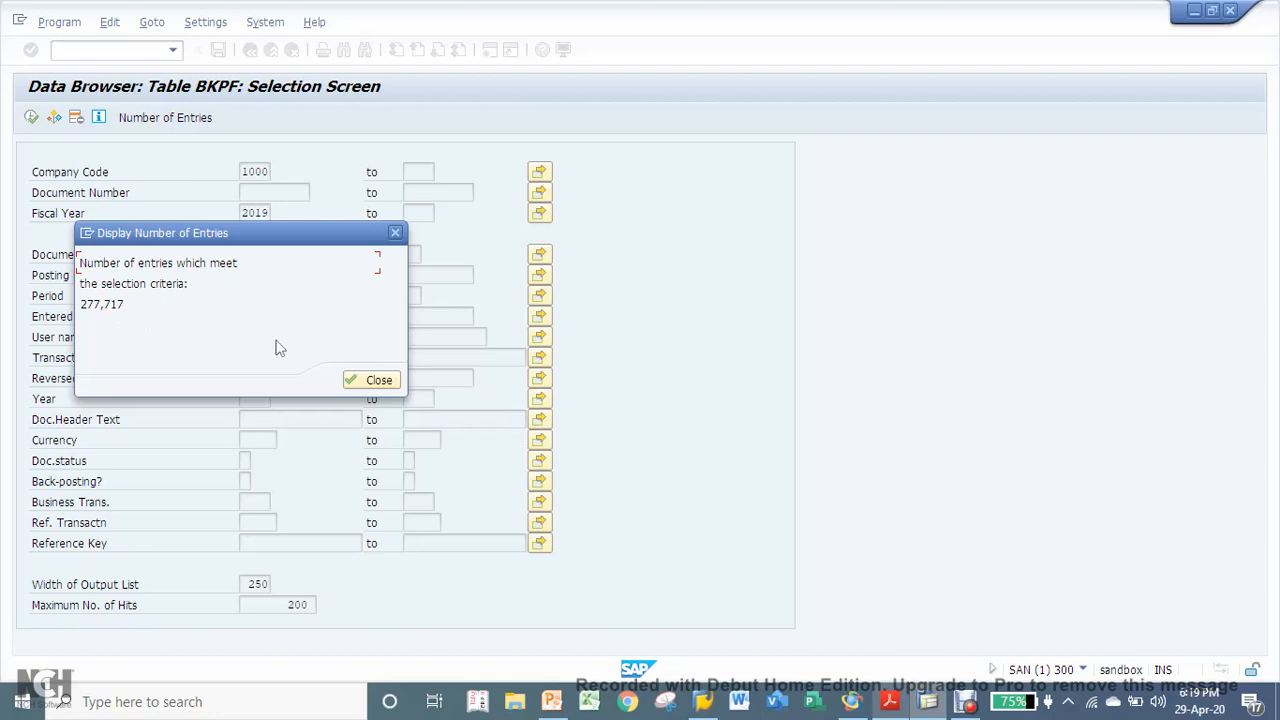
{"action": "left_click", "coordinate": [370, 382]}
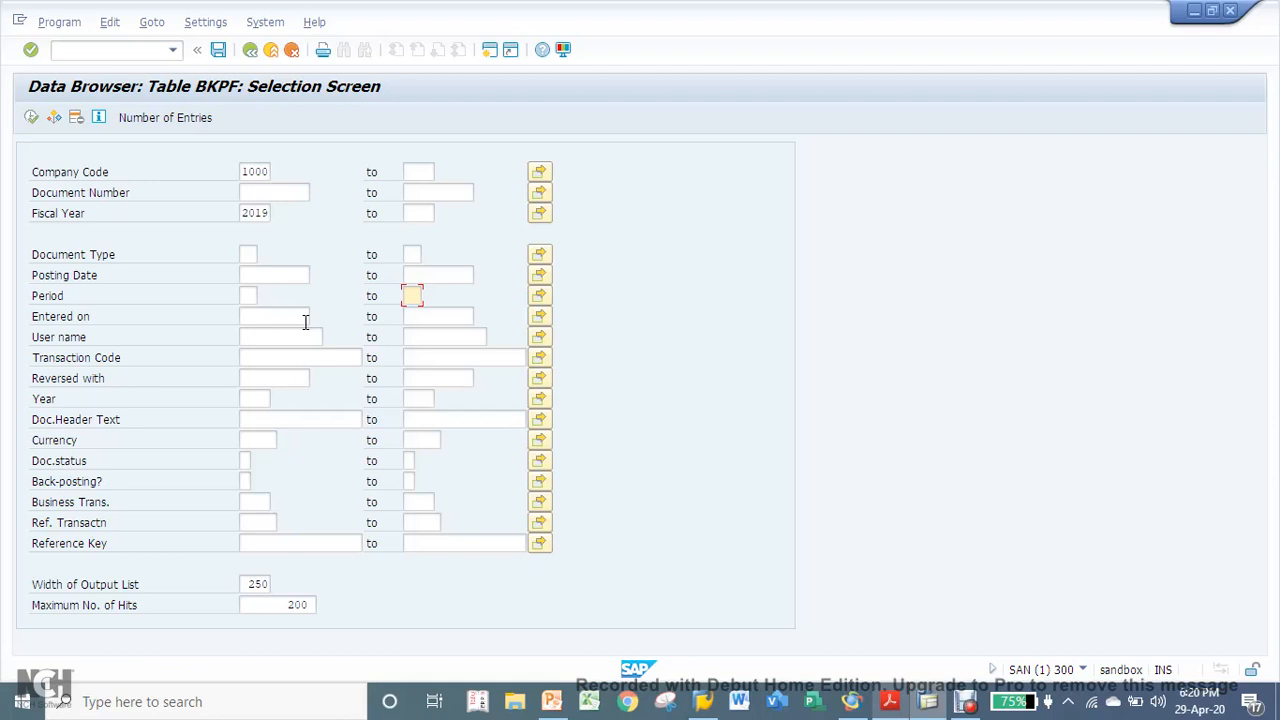
- Run the BKPF selection with the maximum number of hits kept at 200
{"action": "left_click", "coordinate": [249, 295]}
{"action": "left_click", "coordinate": [285, 606]}
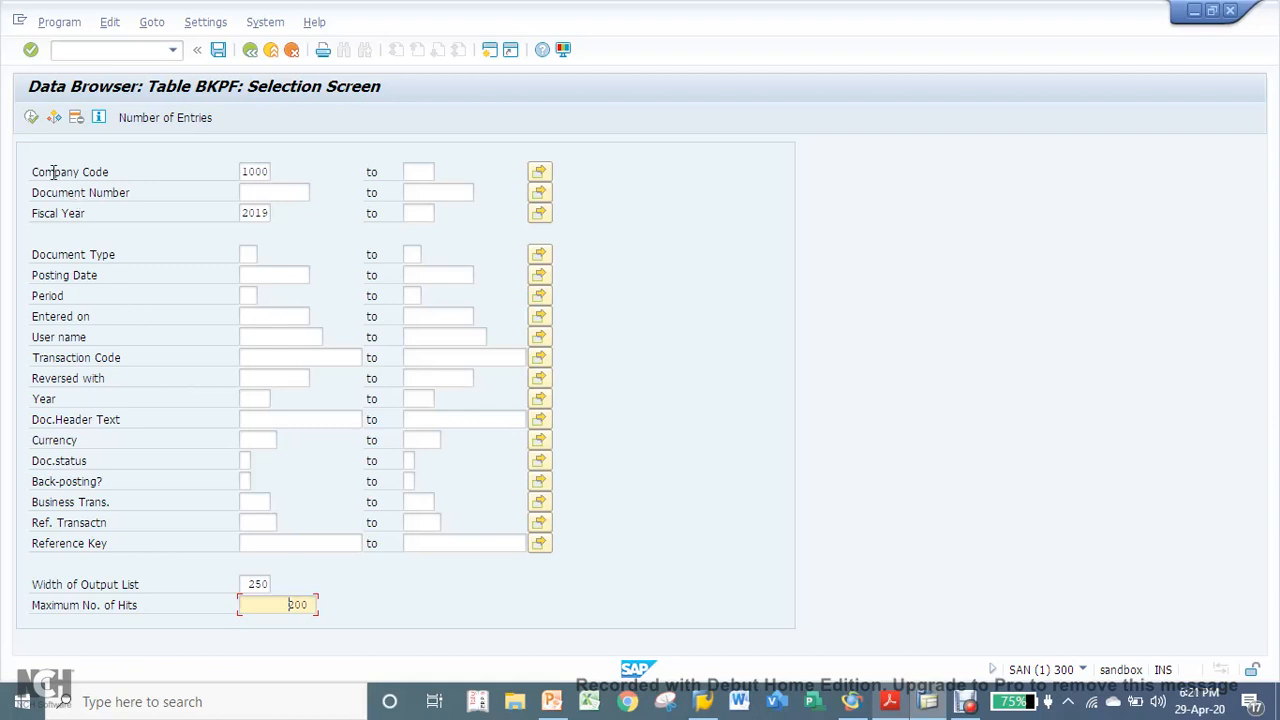
{"action": "left_click", "coordinate": [32, 117]}
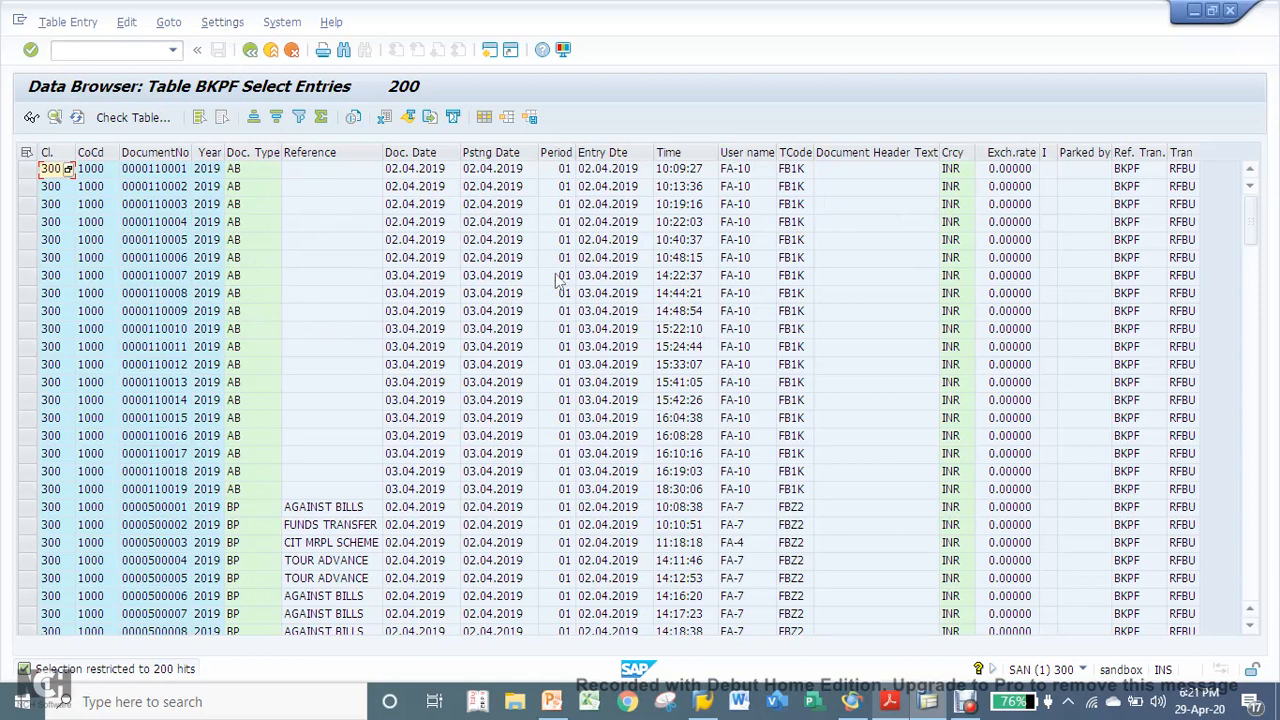
- Change the output list format in the user parameters to SE16 Standard List
{"action": "left_click", "coordinate": [220, 22]}
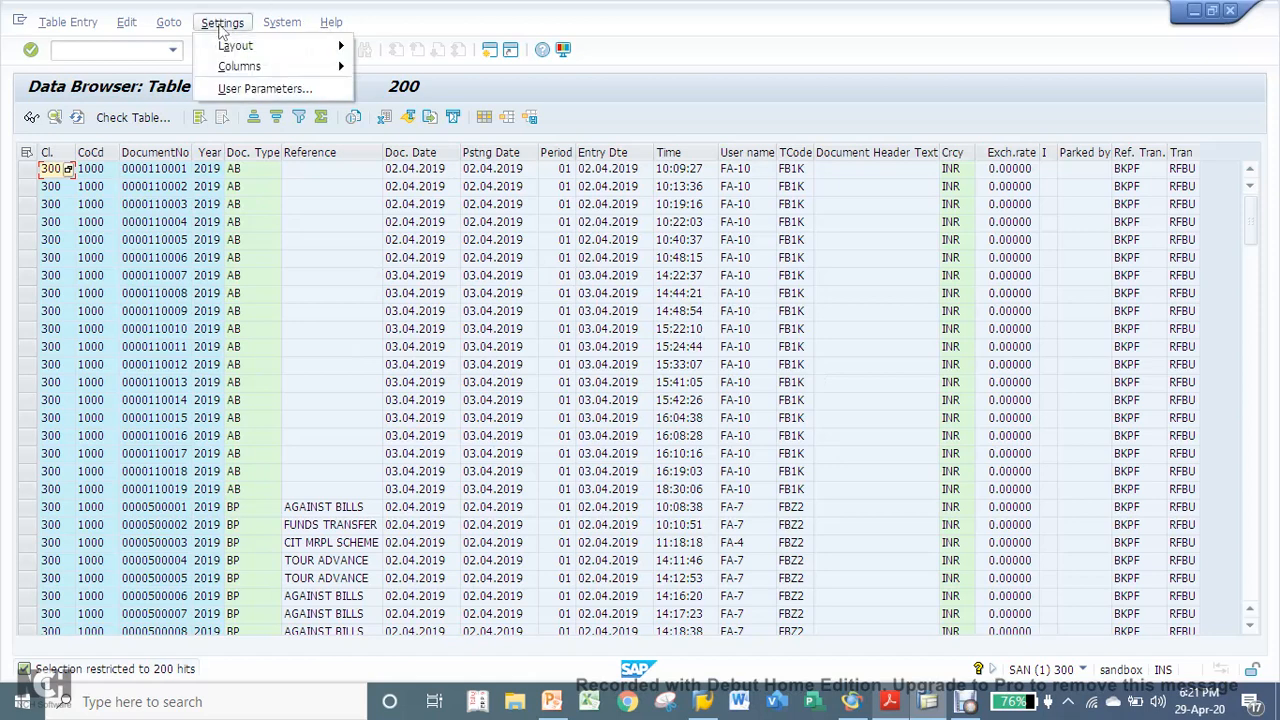
{"action": "left_click", "coordinate": [258, 89]}
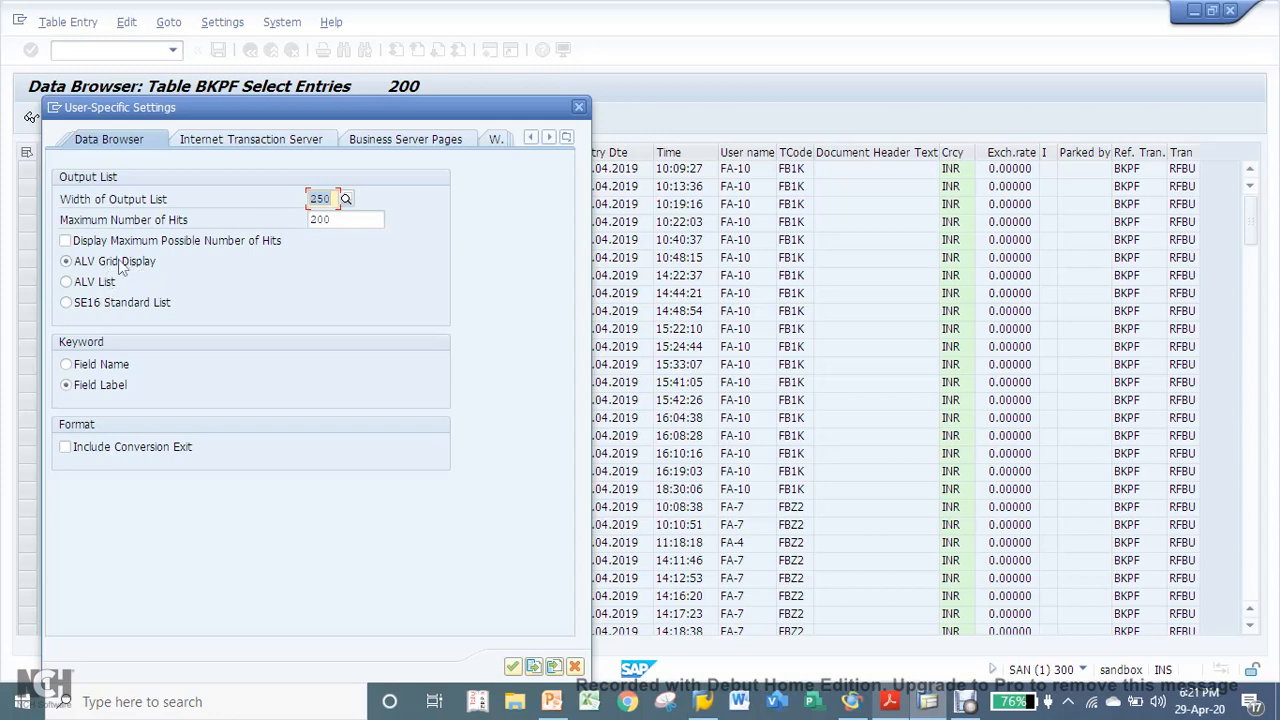
{"action": "left_click", "coordinate": [84, 310]}
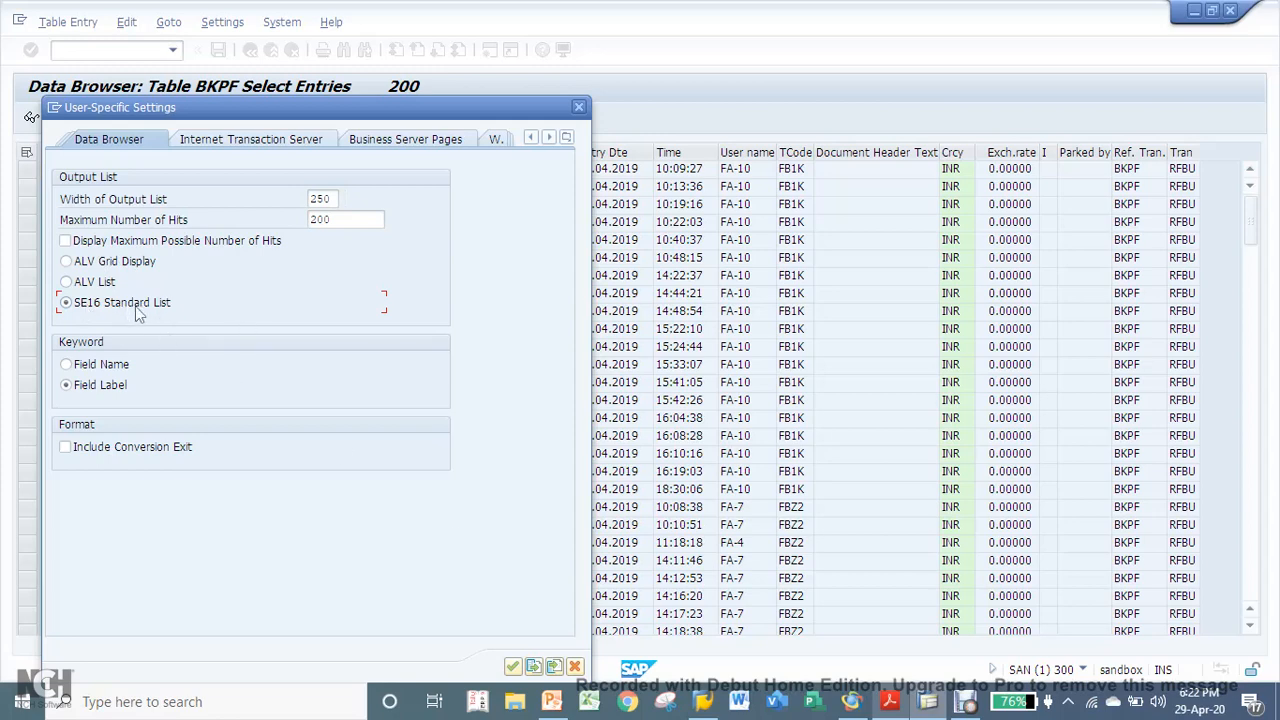
{"action": "left_click", "coordinate": [512, 667]}
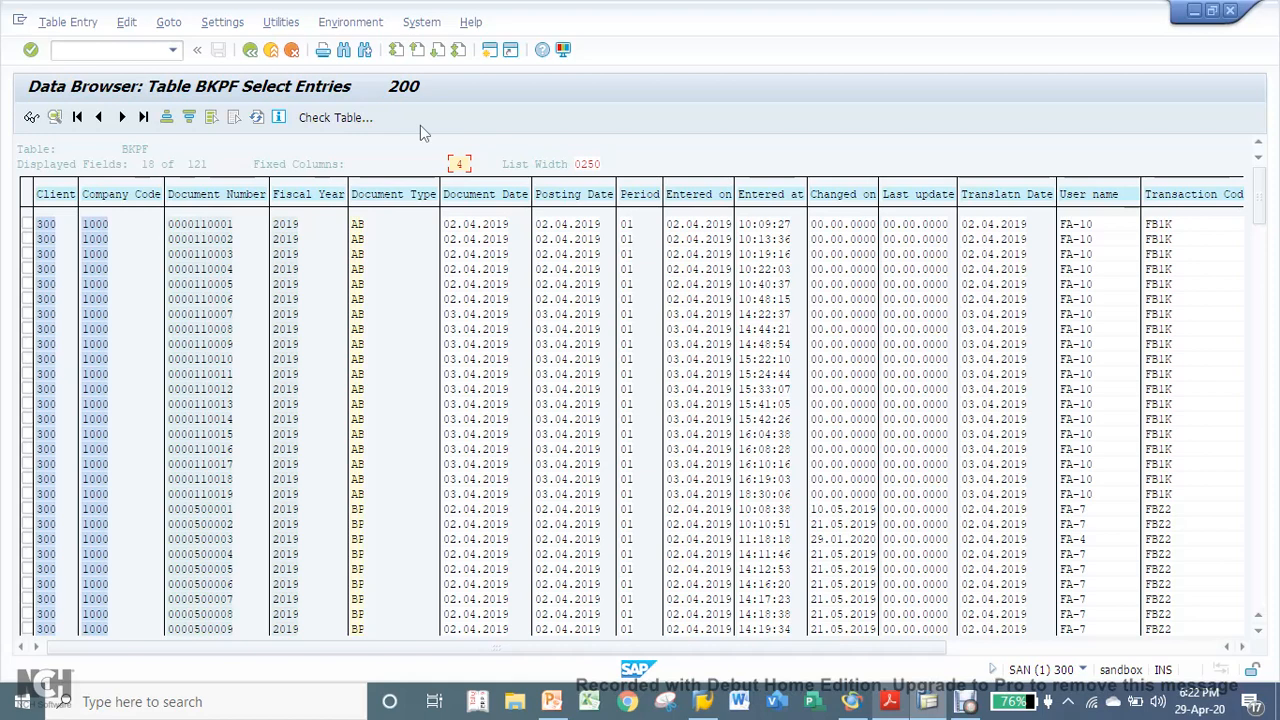
- Return the output list format in the user parameters to ALV Grid Display
{"action": "left_click", "coordinate": [218, 22]}
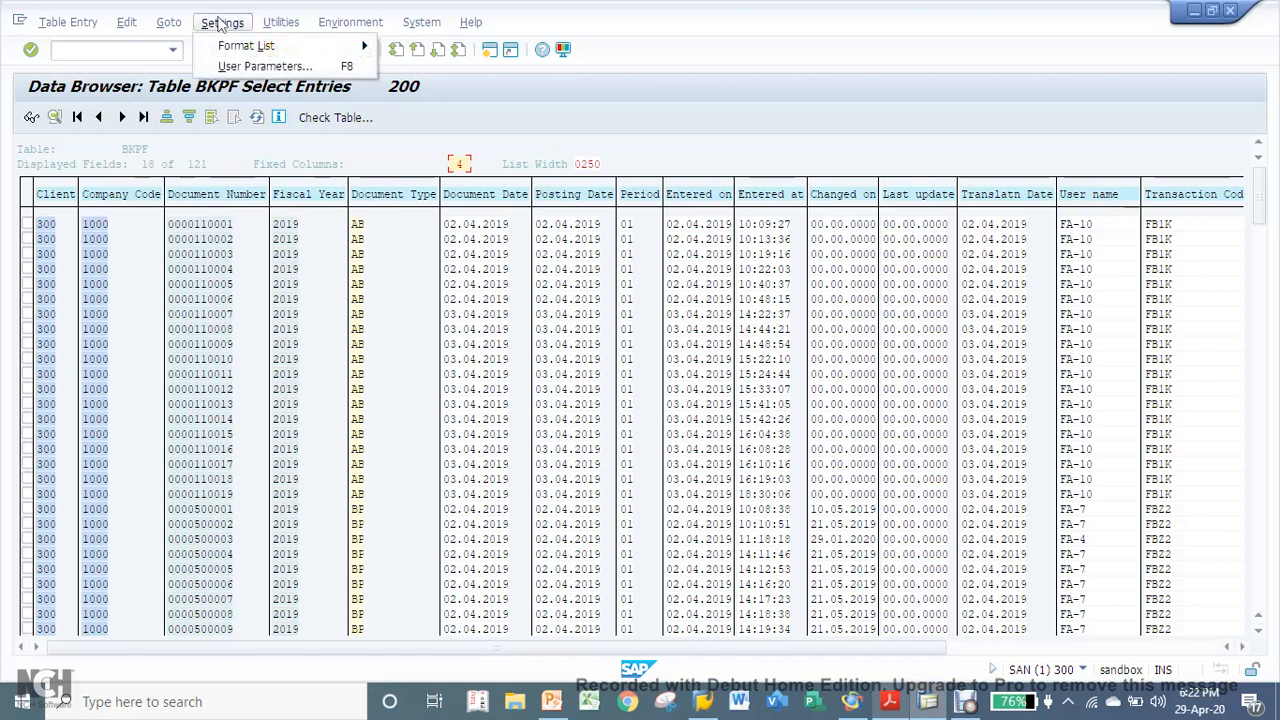
{"action": "left_click", "coordinate": [250, 66]}
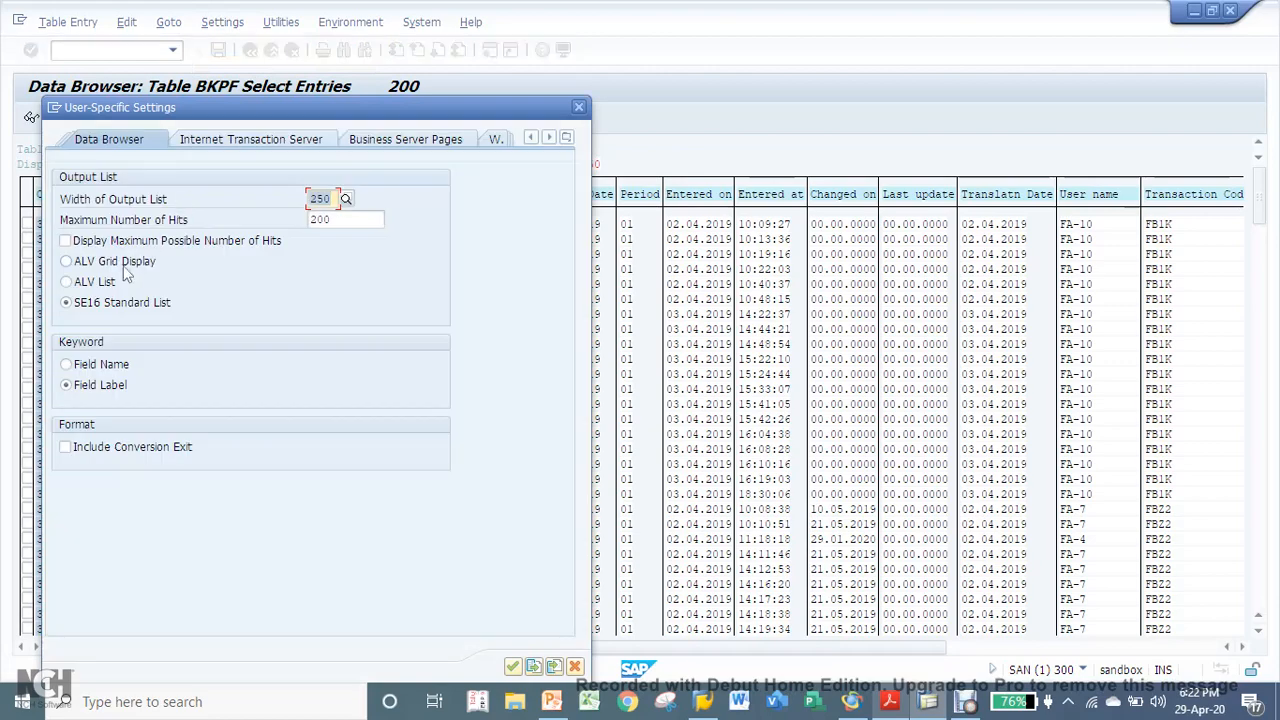
{"action": "left_click", "coordinate": [106, 264]}
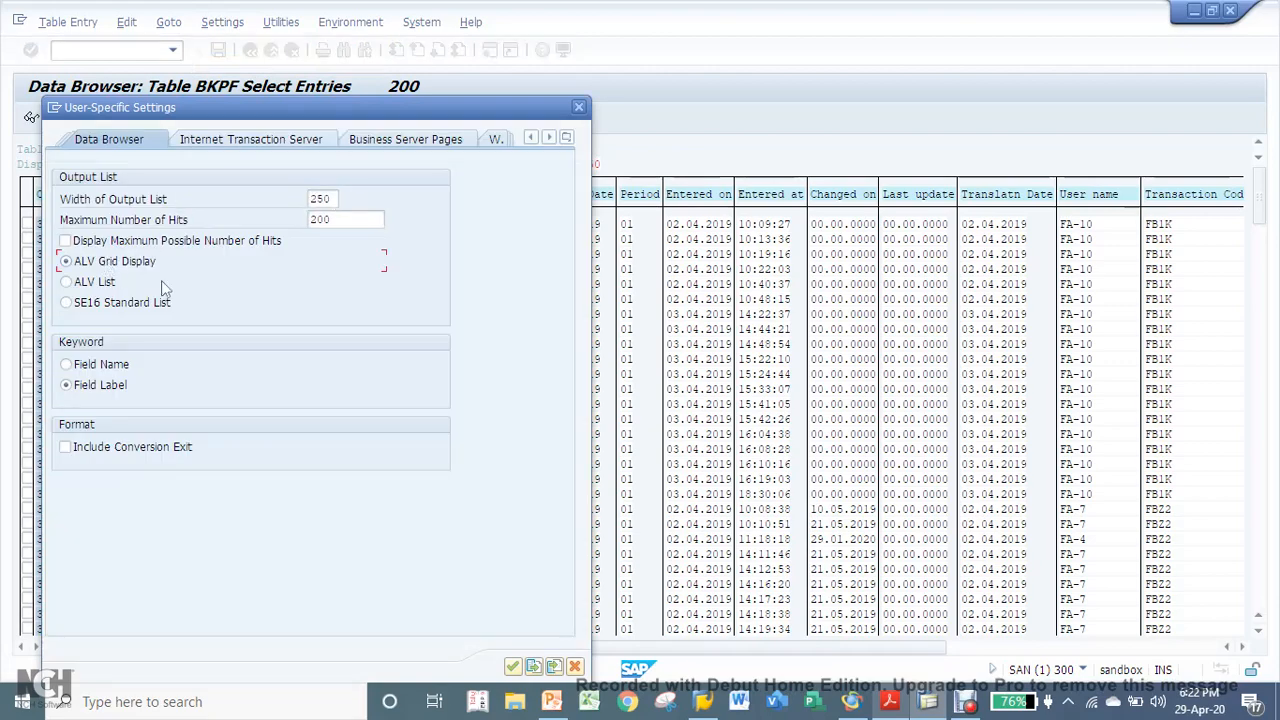
{"action": "left_click", "coordinate": [513, 665]}
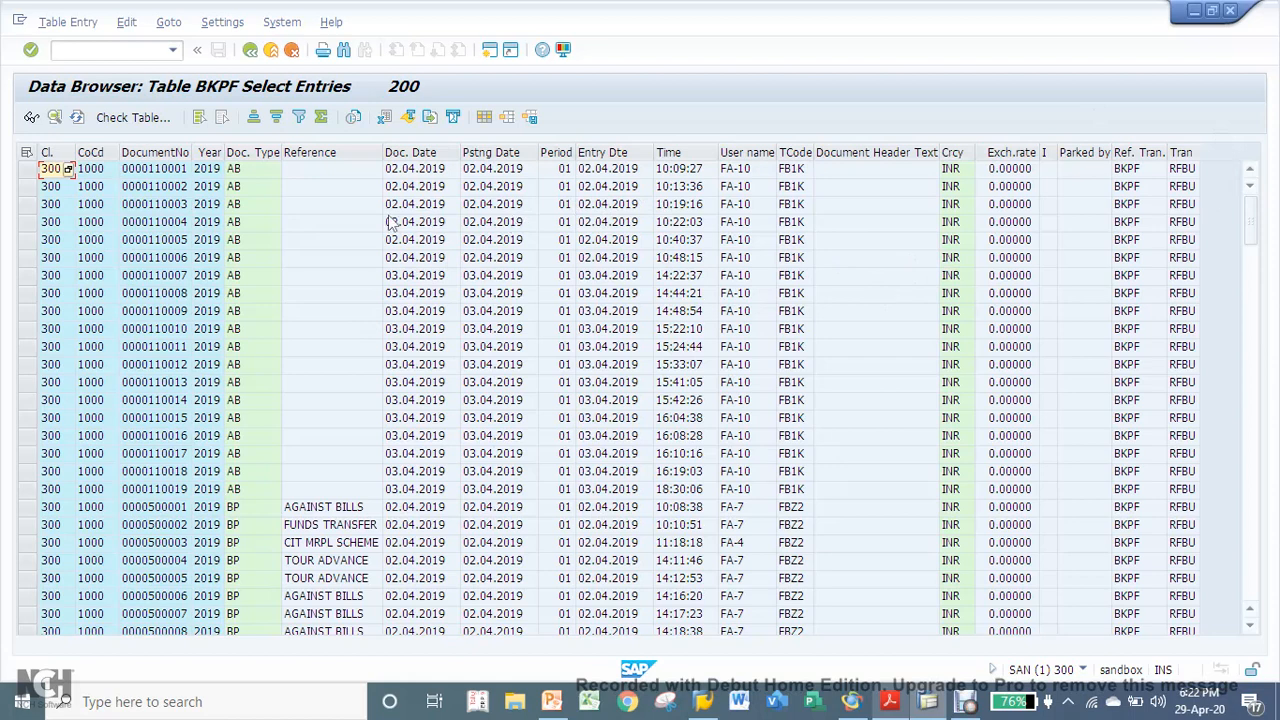
- Hide the Document Date column in the BKPF results grid
{"action": "left_click", "coordinate": [407, 153]}
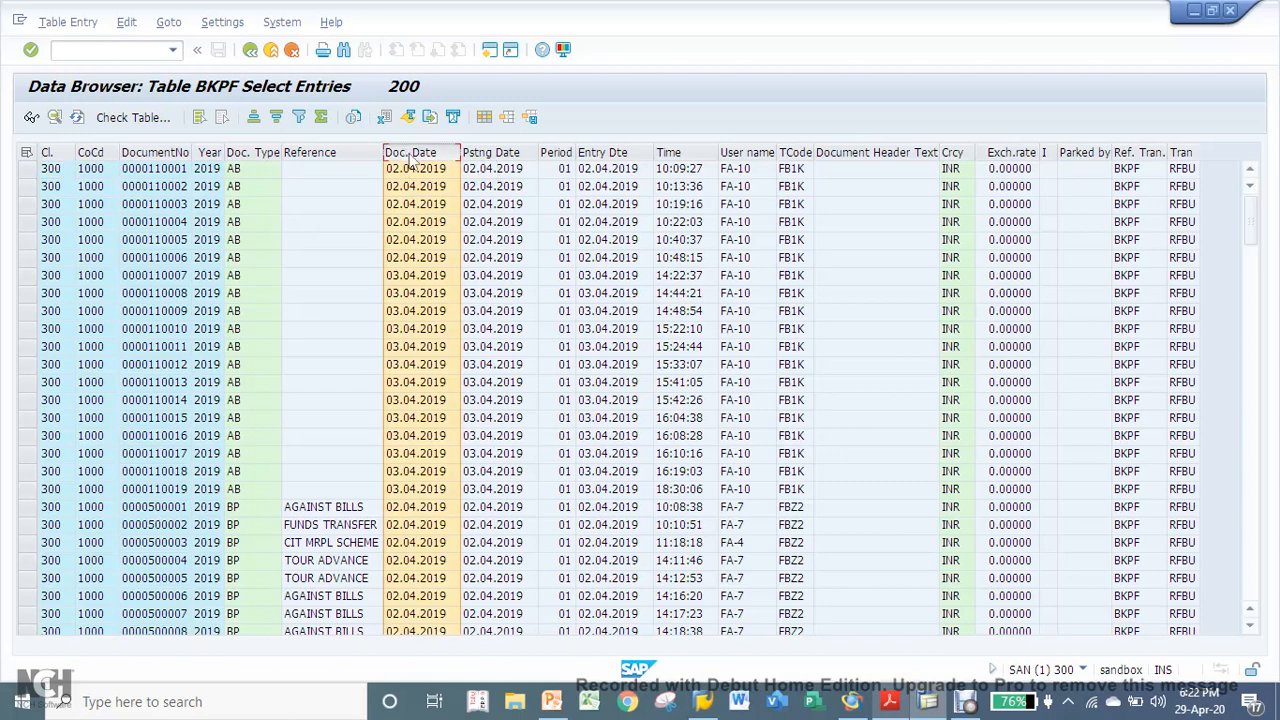
{"action": "right_click", "coordinate": [410, 160]}
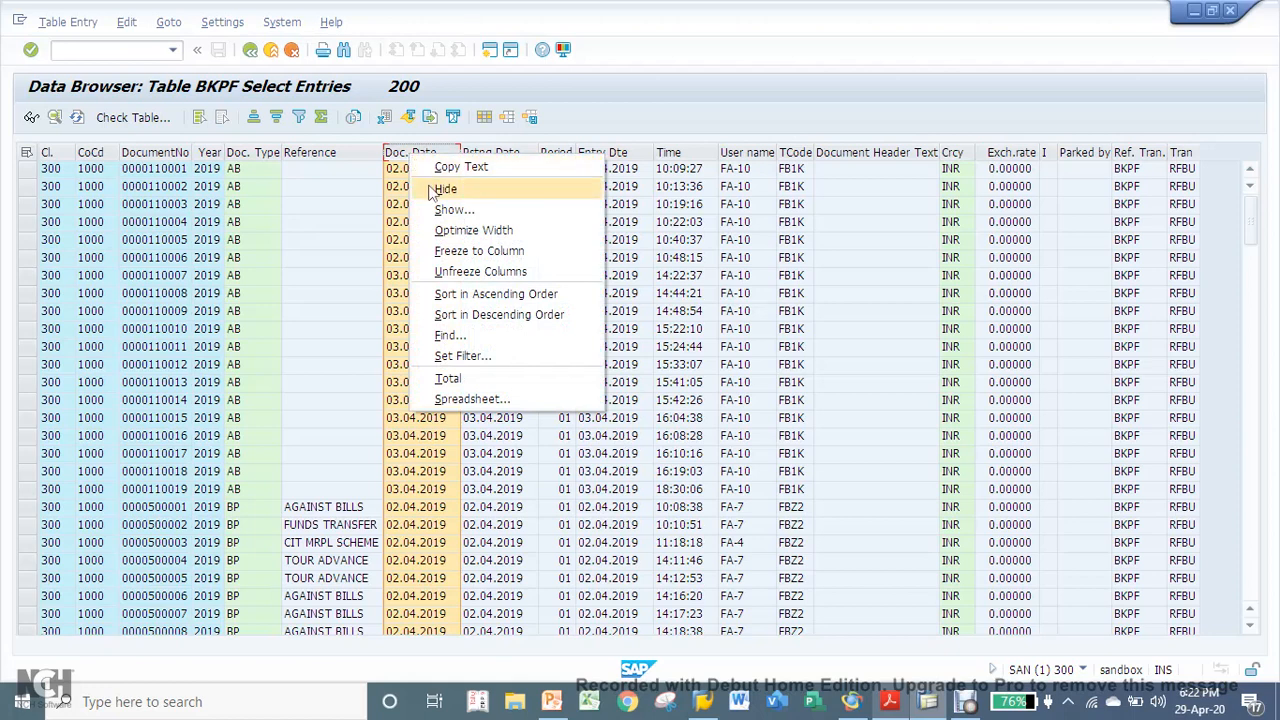
{"action": "left_click", "coordinate": [431, 190]}
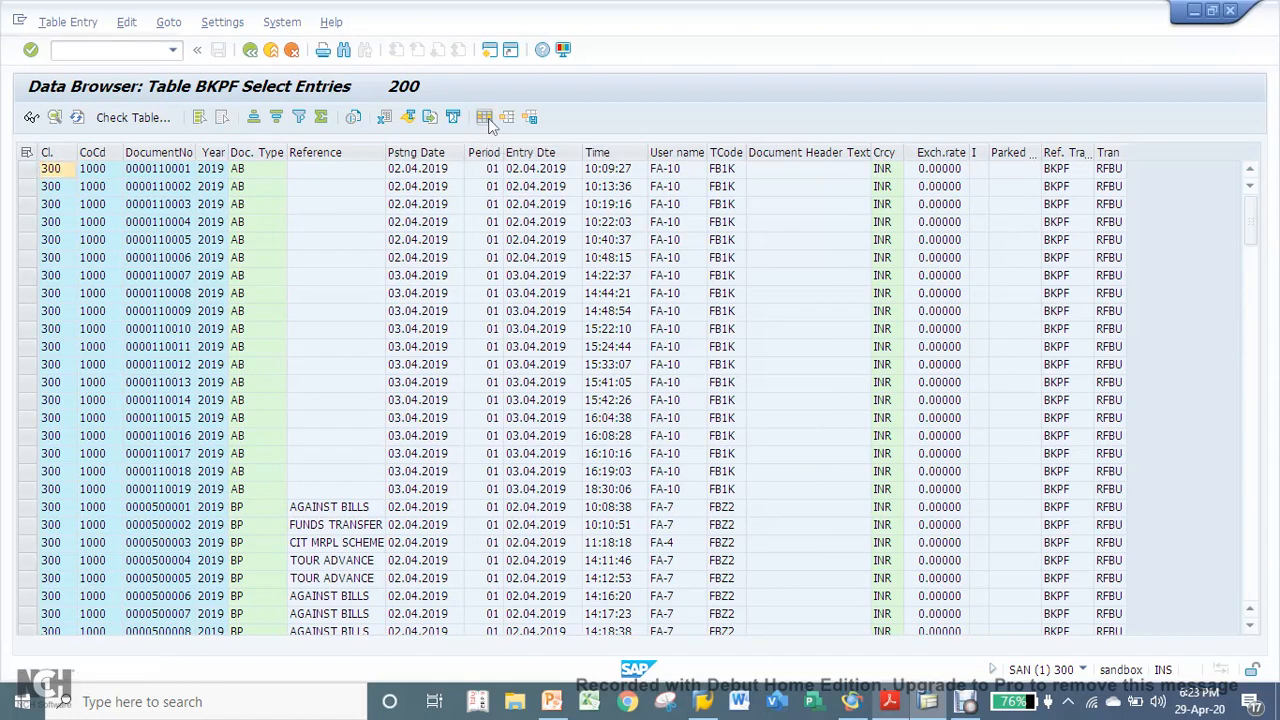
- Add Document Date back to the layout's displayed columns, placing it before Posting Date
{"action": "left_click", "coordinate": [485, 117]}
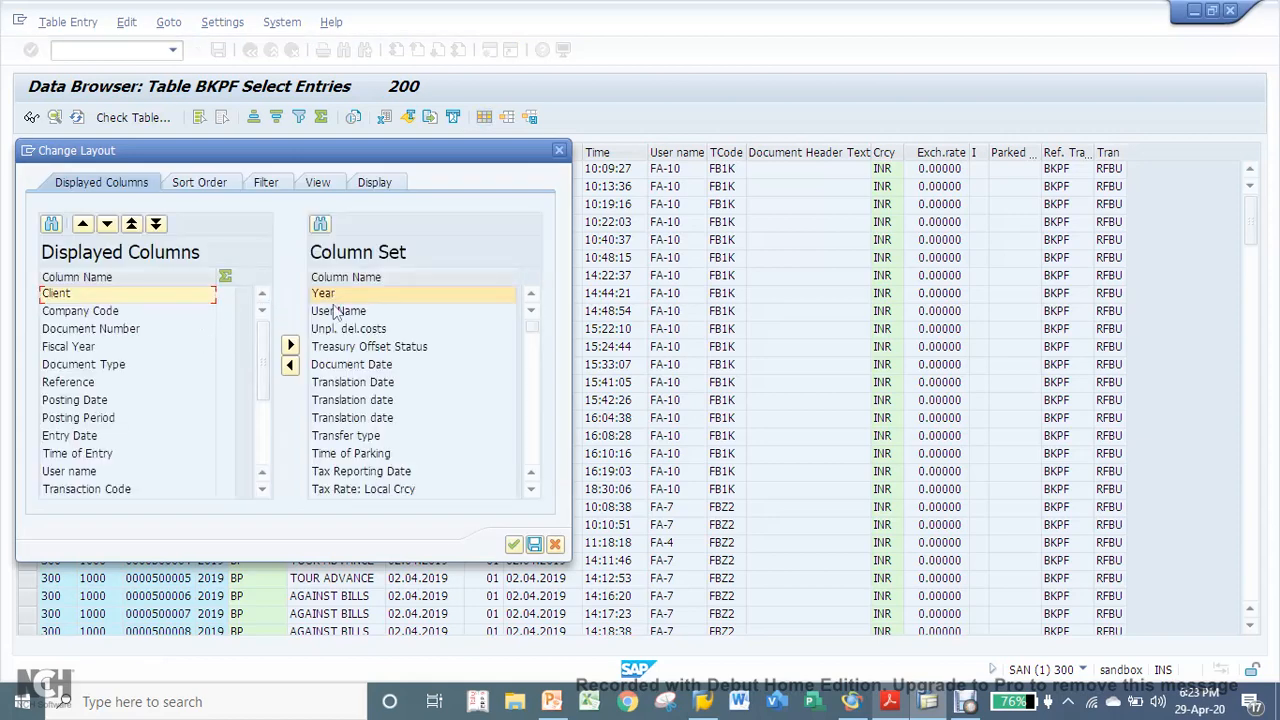
{"action": "left_click", "coordinate": [338, 311]}
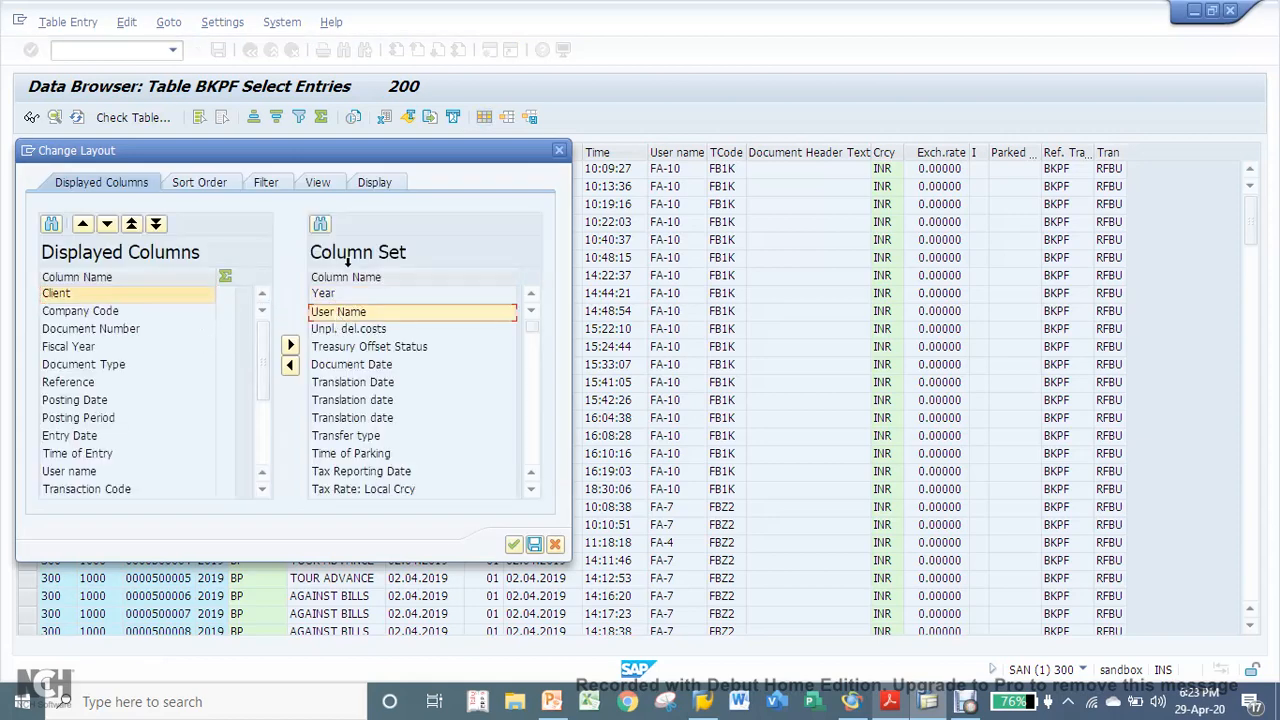
{"action": "left_click", "coordinate": [344, 366]}
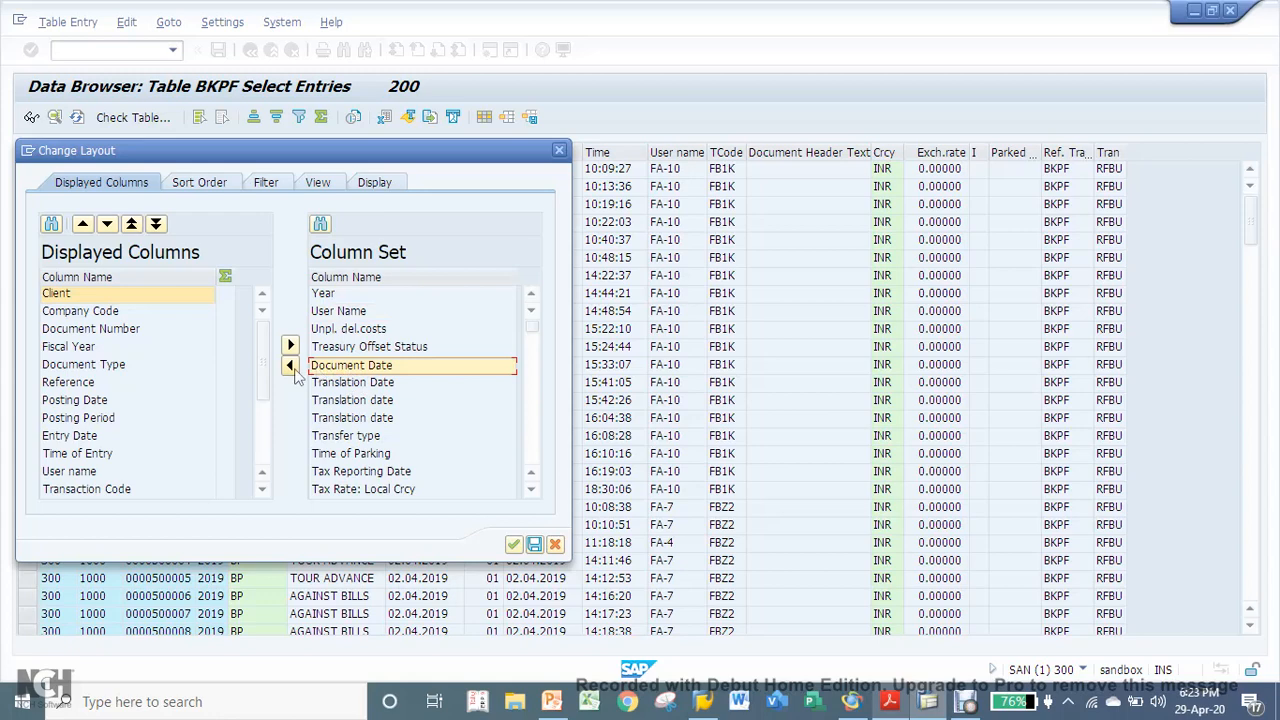
{"action": "left_click", "coordinate": [83, 401]}
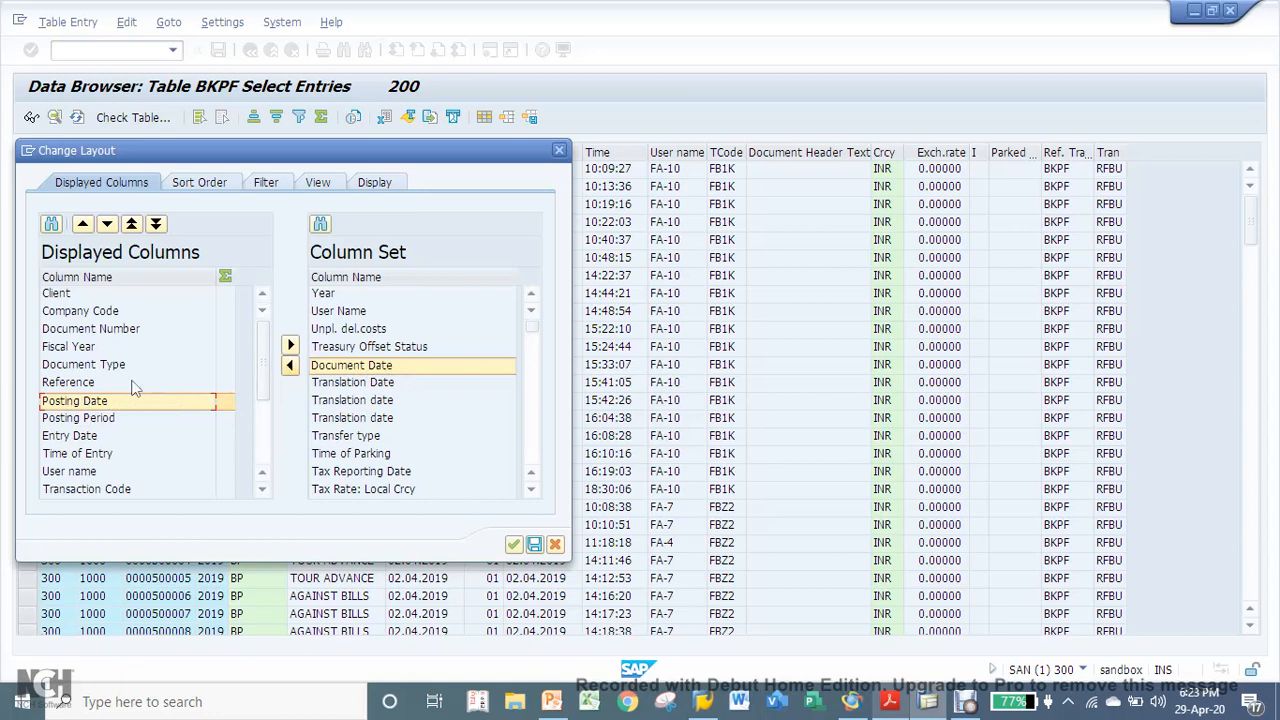
{"action": "left_click", "coordinate": [290, 367]}
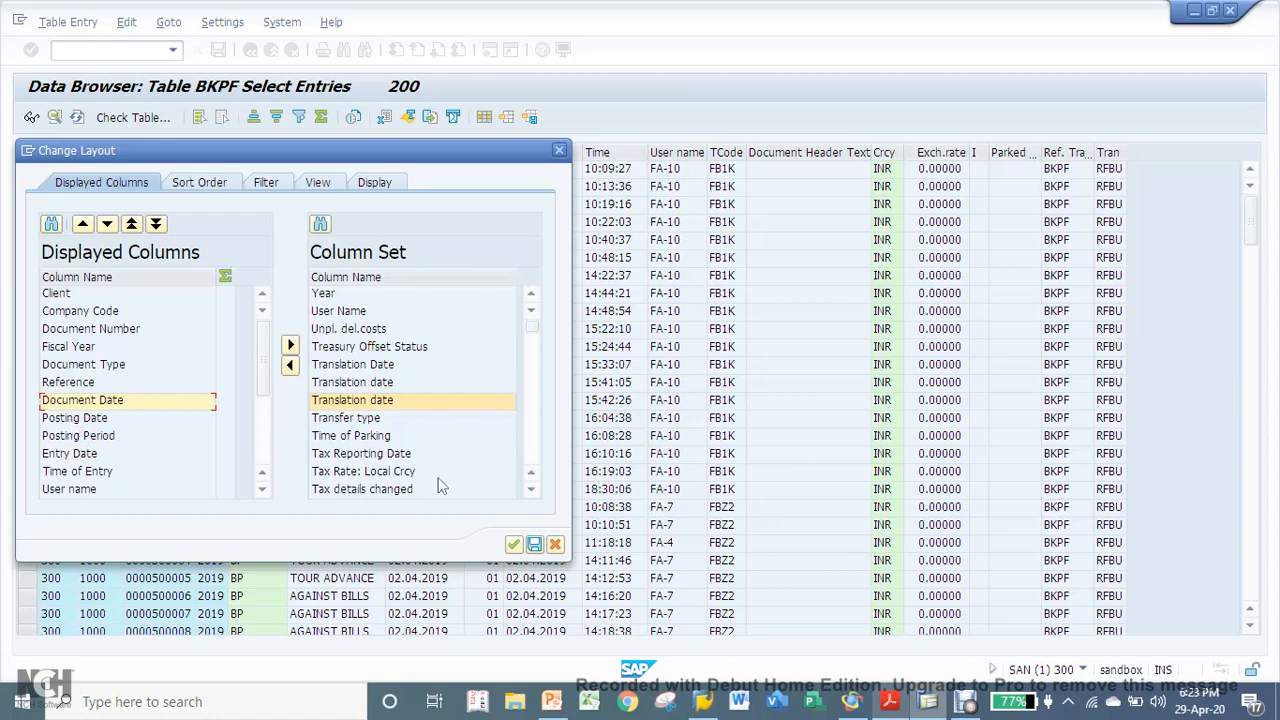
{"action": "left_click", "coordinate": [511, 544]}
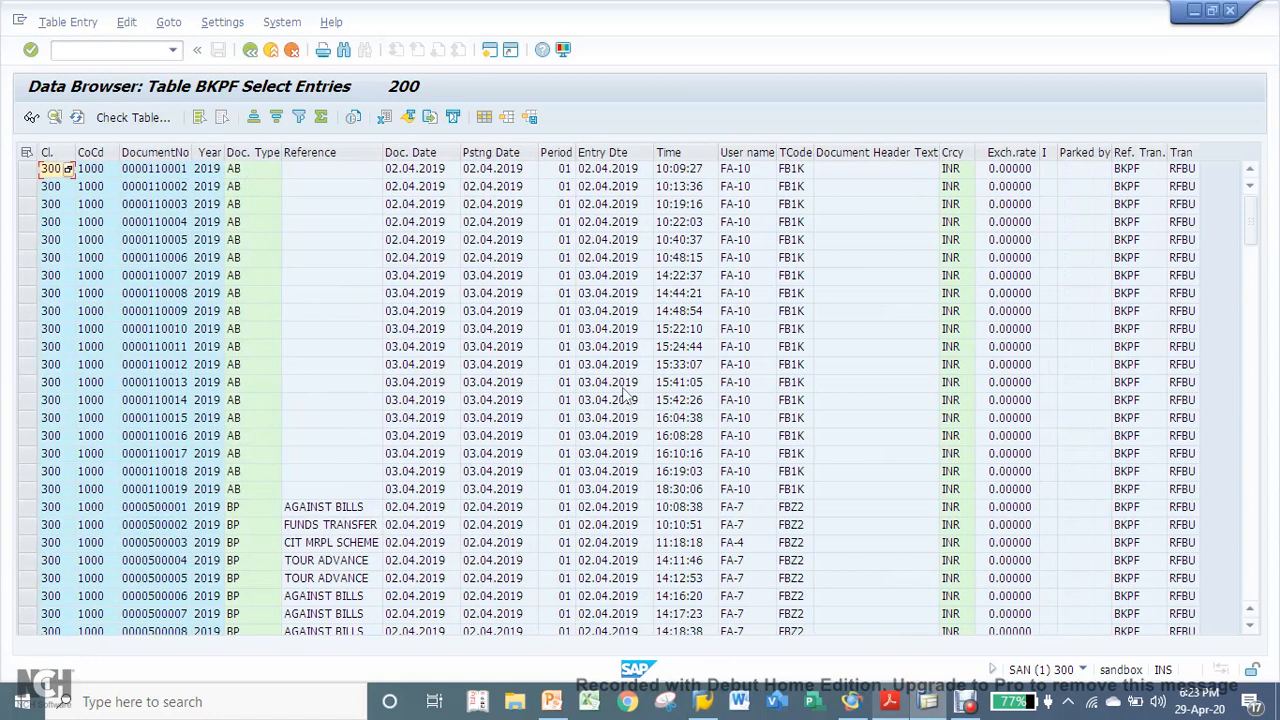
- Review the options for saving the current column layout, and leave without saving
{"action": "left_click", "coordinate": [530, 118]}
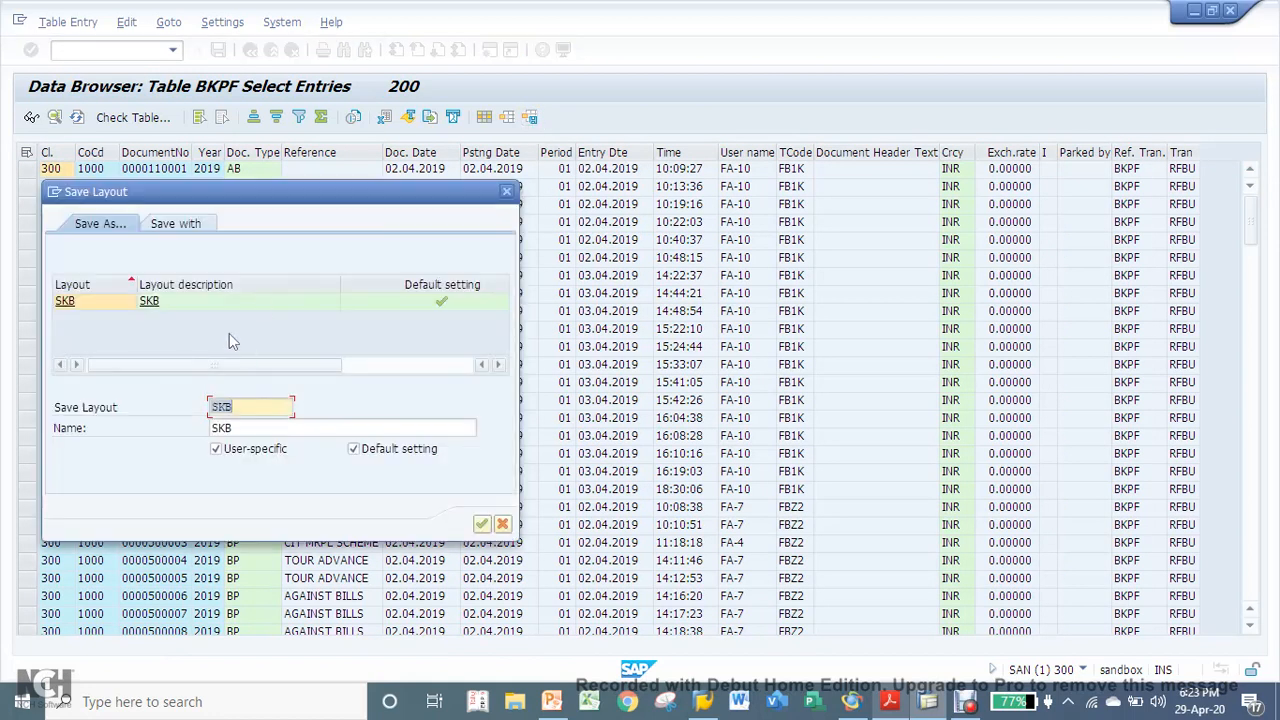
{"action": "left_click_drag", "start_coordinate": [323, 197], "coordinate": [494, 182]}
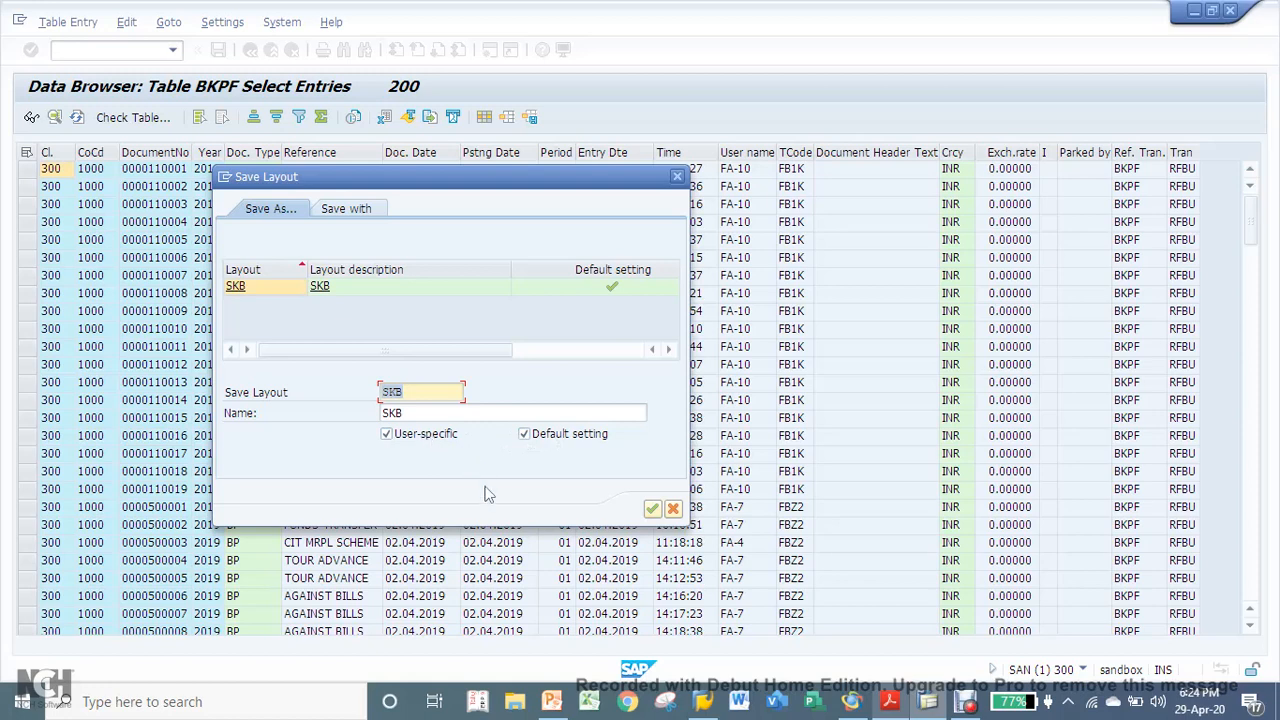
{"action": "left_click", "coordinate": [674, 510]}
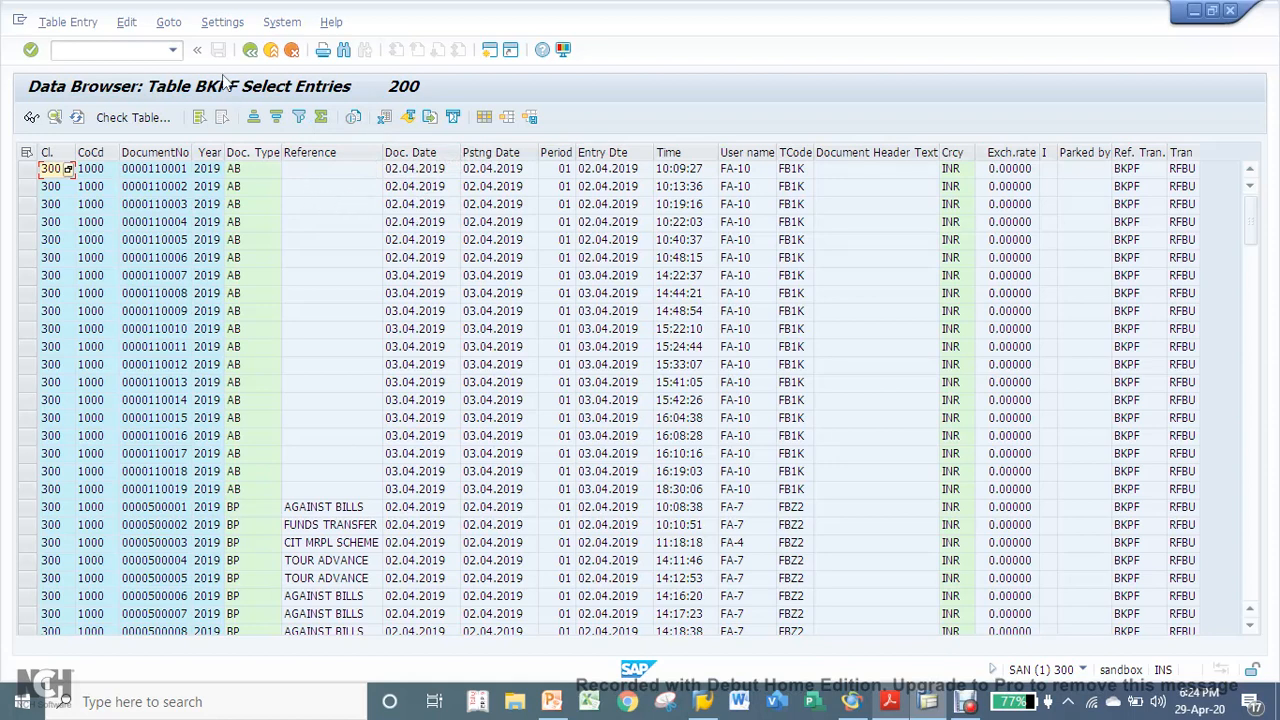
- Set the output list format in the user parameters to SE16 Standard List
{"action": "left_click", "coordinate": [216, 24]}
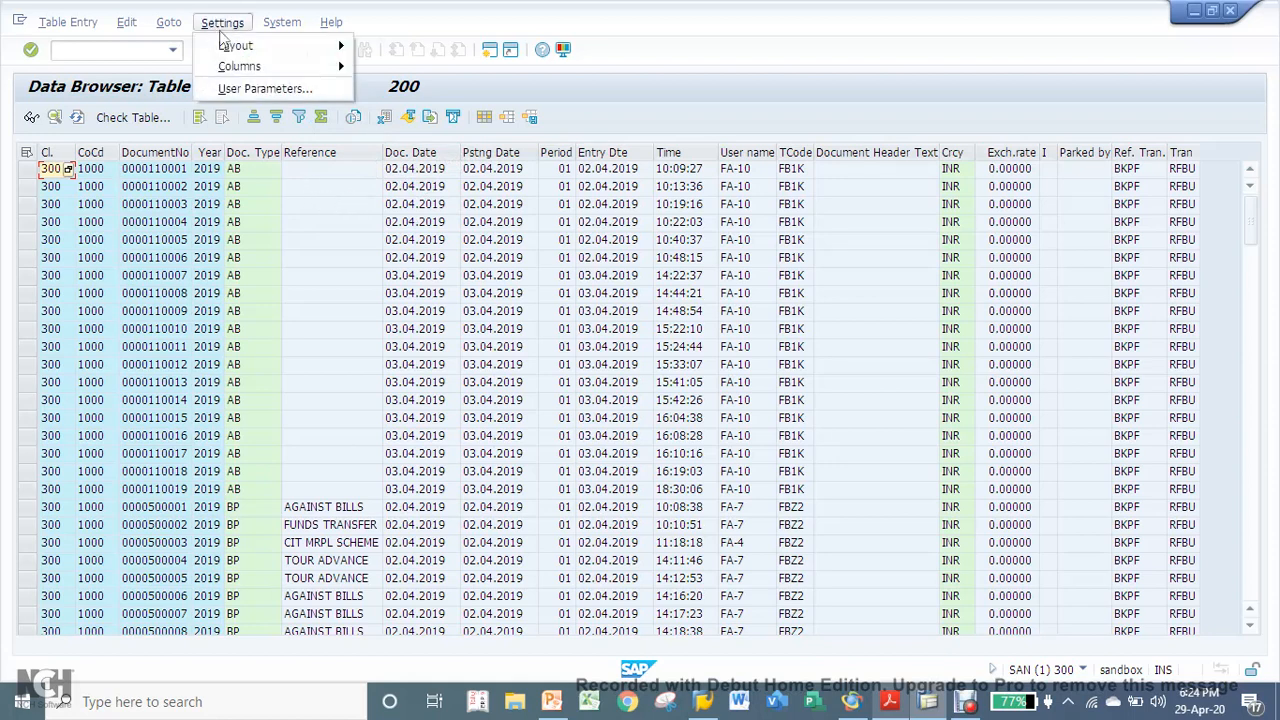
{"action": "left_click", "coordinate": [245, 88]}
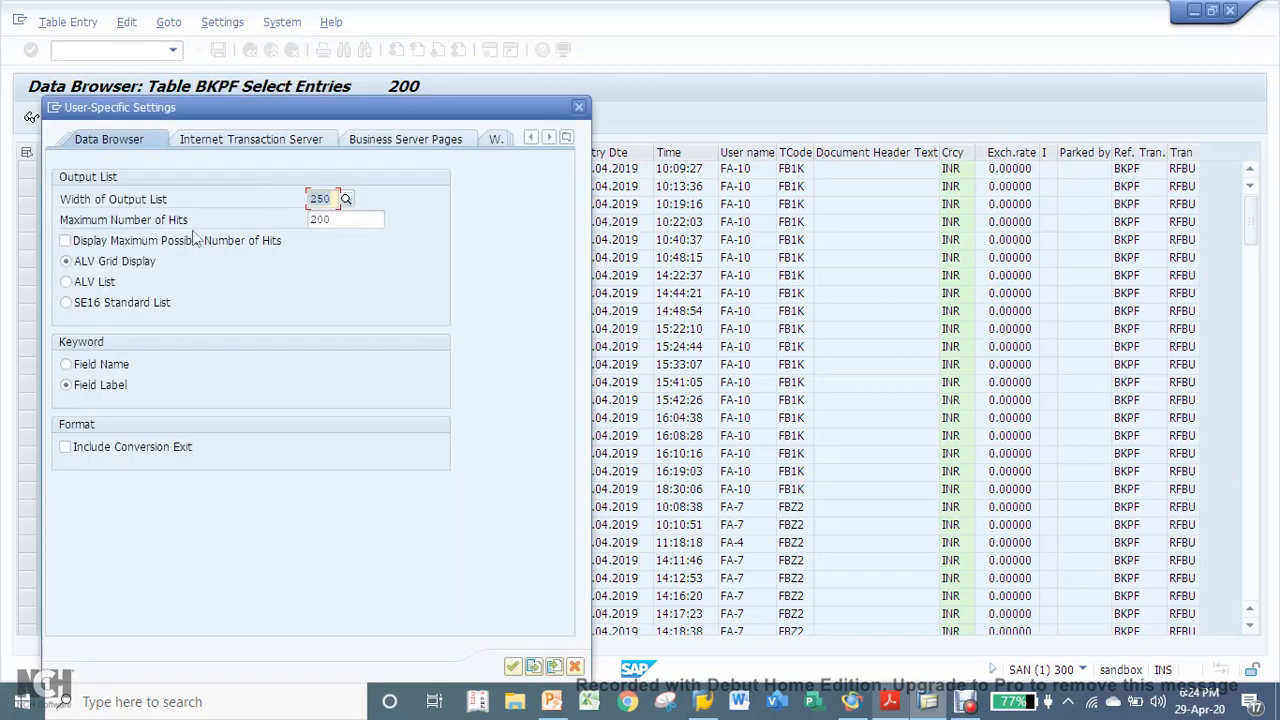
{"action": "left_click", "coordinate": [82, 303]}
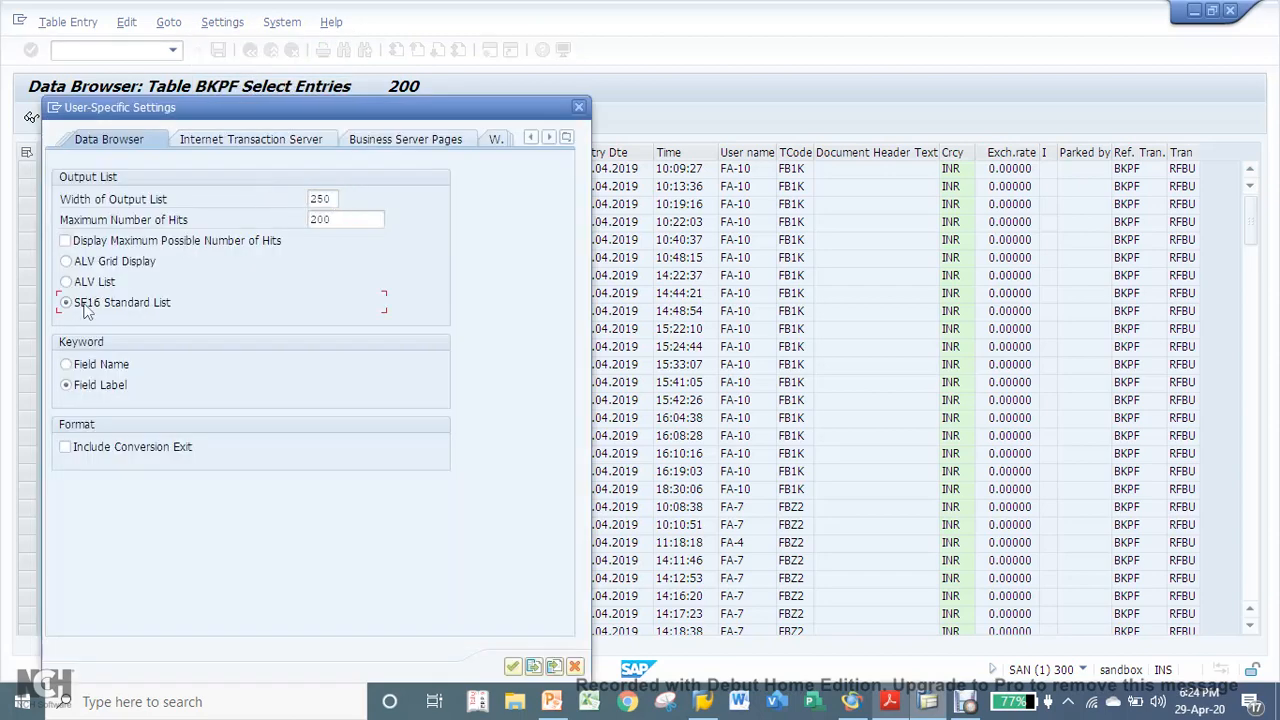
{"action": "left_click", "coordinate": [515, 667]}
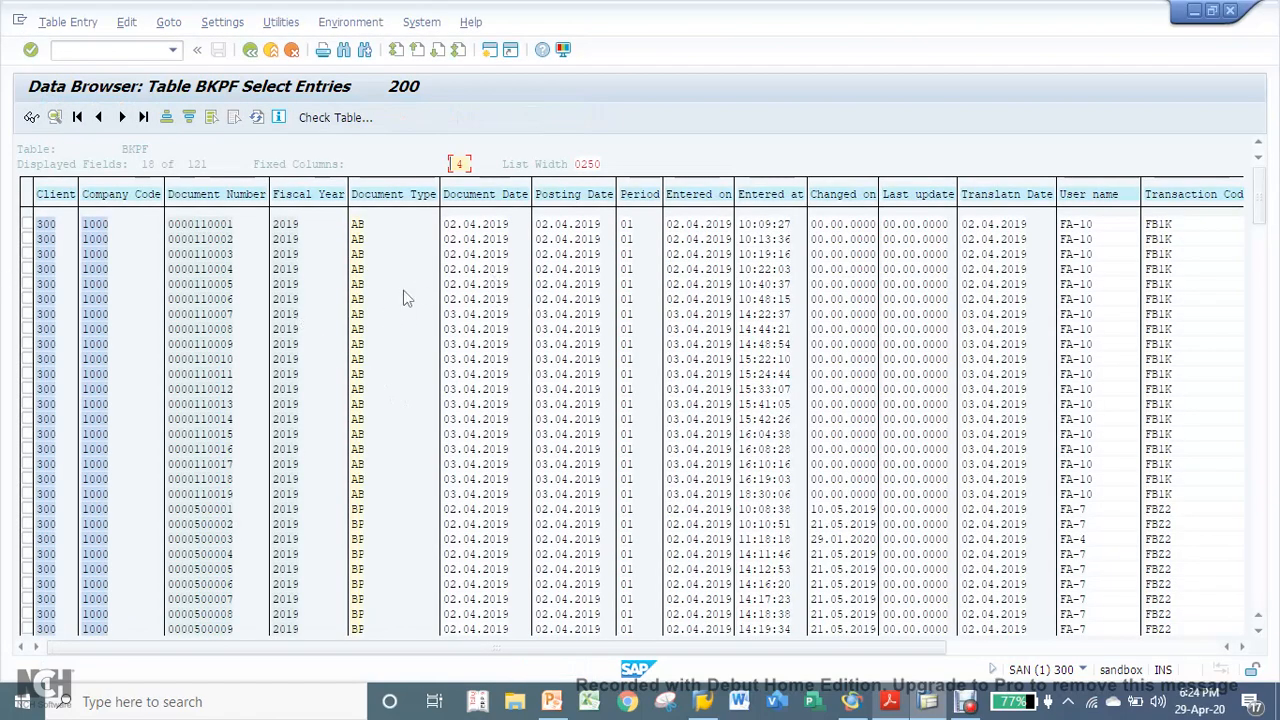
- Start exporting the BKPF list to a file in the Text with Tabs format
{"action": "left_click", "coordinate": [421, 21]}
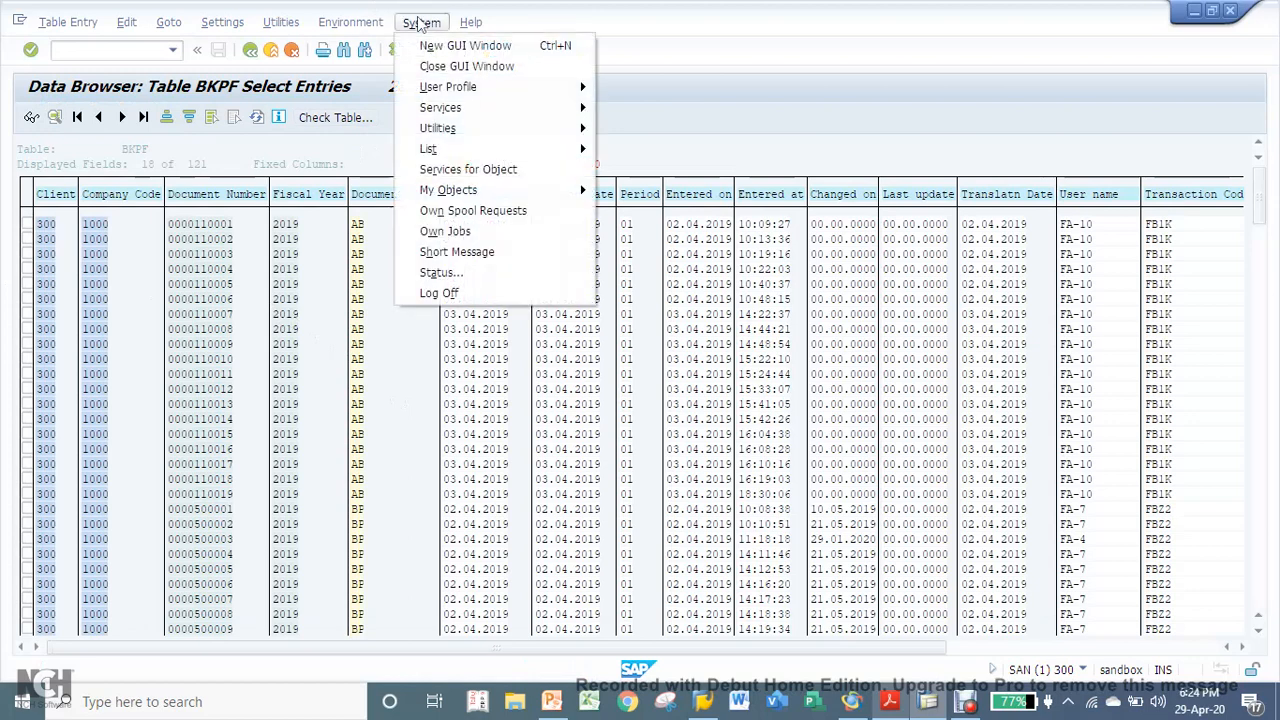
{"action": "mouse_move", "coordinate": [490, 148]}
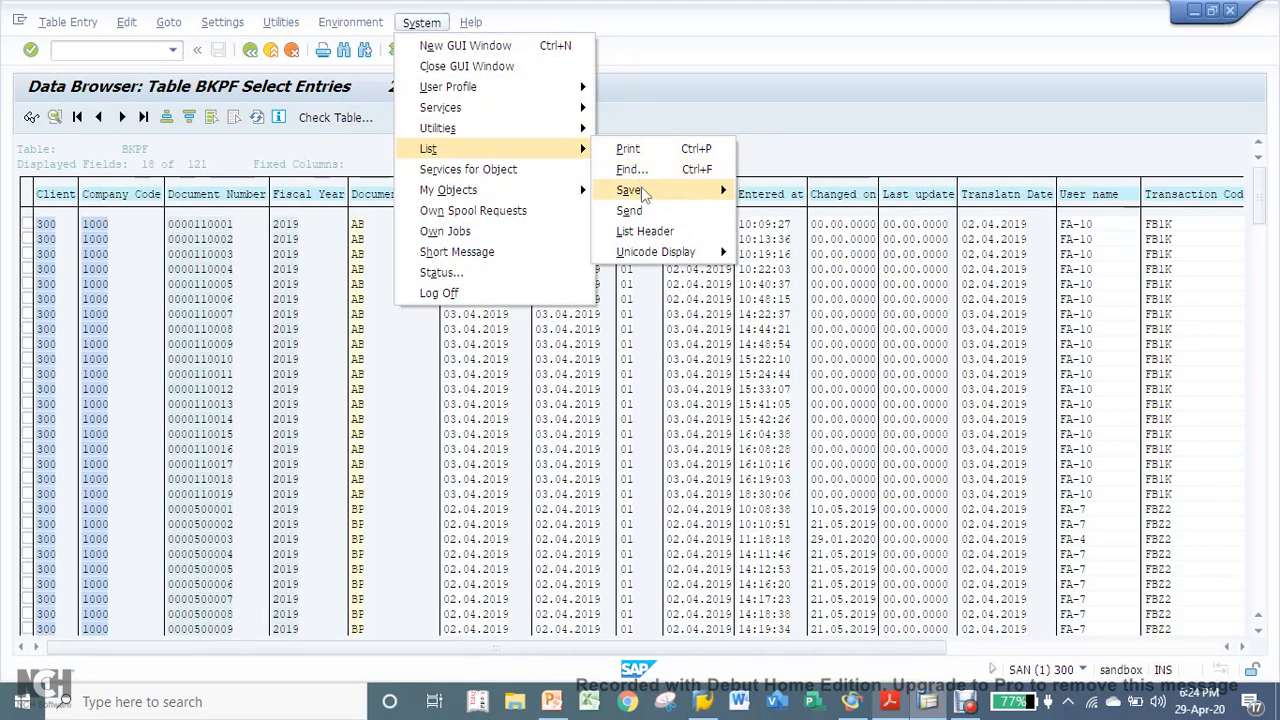
{"action": "mouse_move", "coordinate": [630, 190]}
{"action": "left_click", "coordinate": [767, 215]}
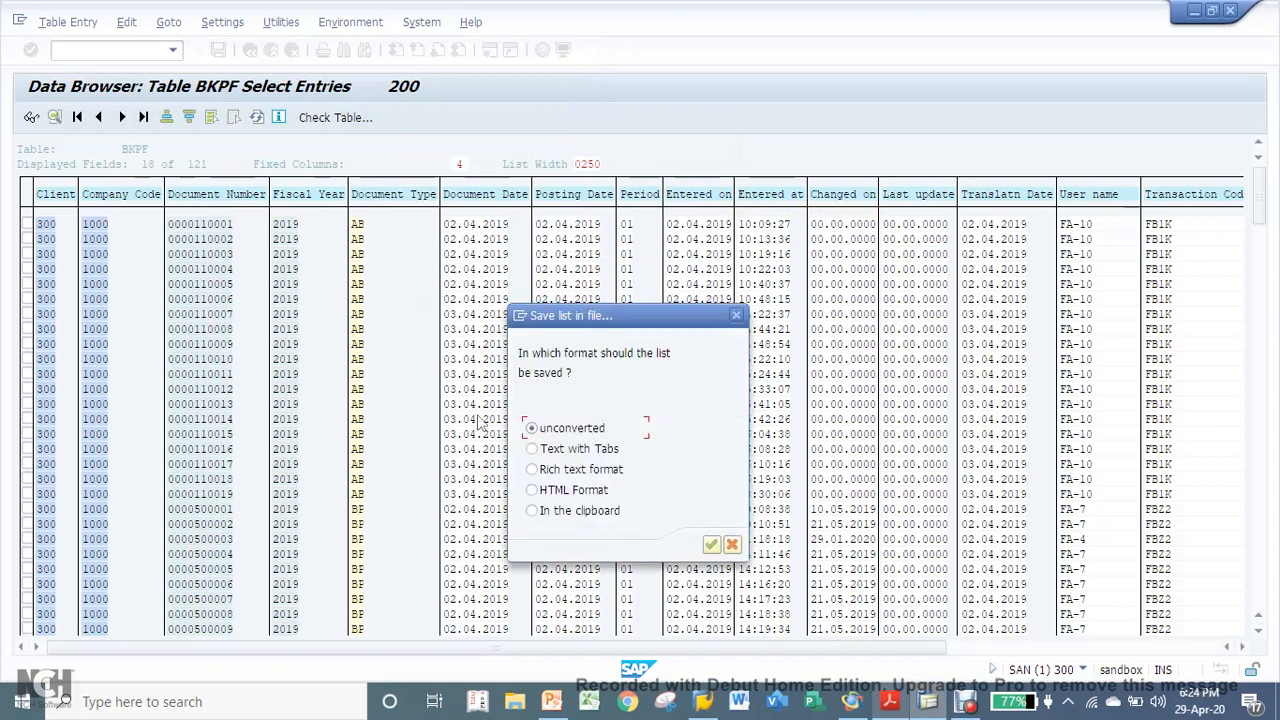
{"action": "left_click", "coordinate": [711, 544]}
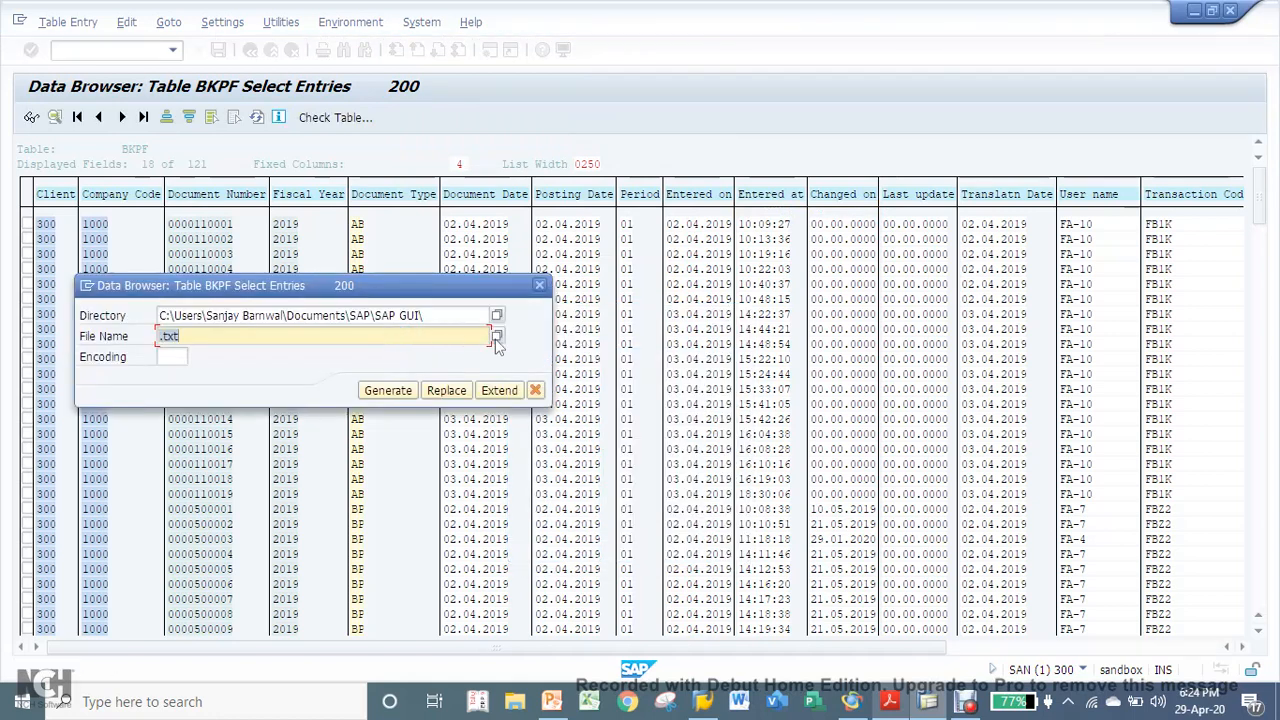
- Name the export file test with the EXCEL Files (*.xls) type and generate it in the SAP GUI folder
{"action": "left_click", "coordinate": [497, 338]}
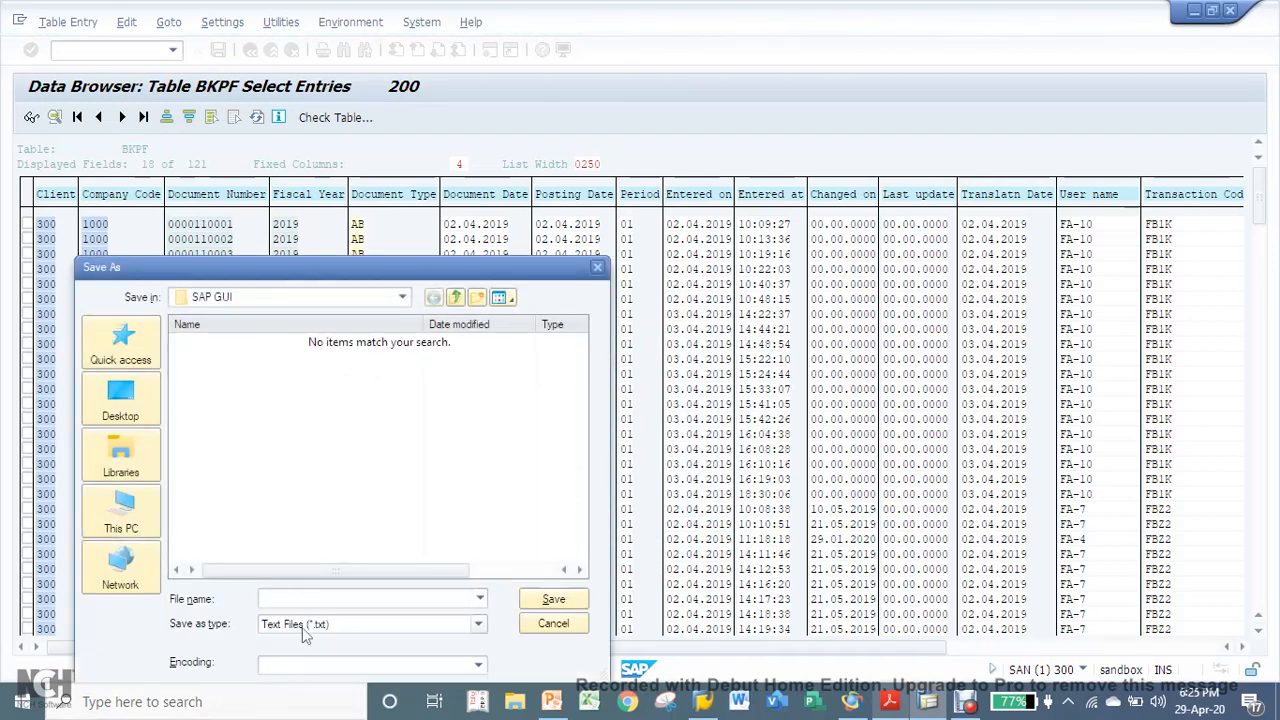
{"action": "left_click", "coordinate": [478, 623]}
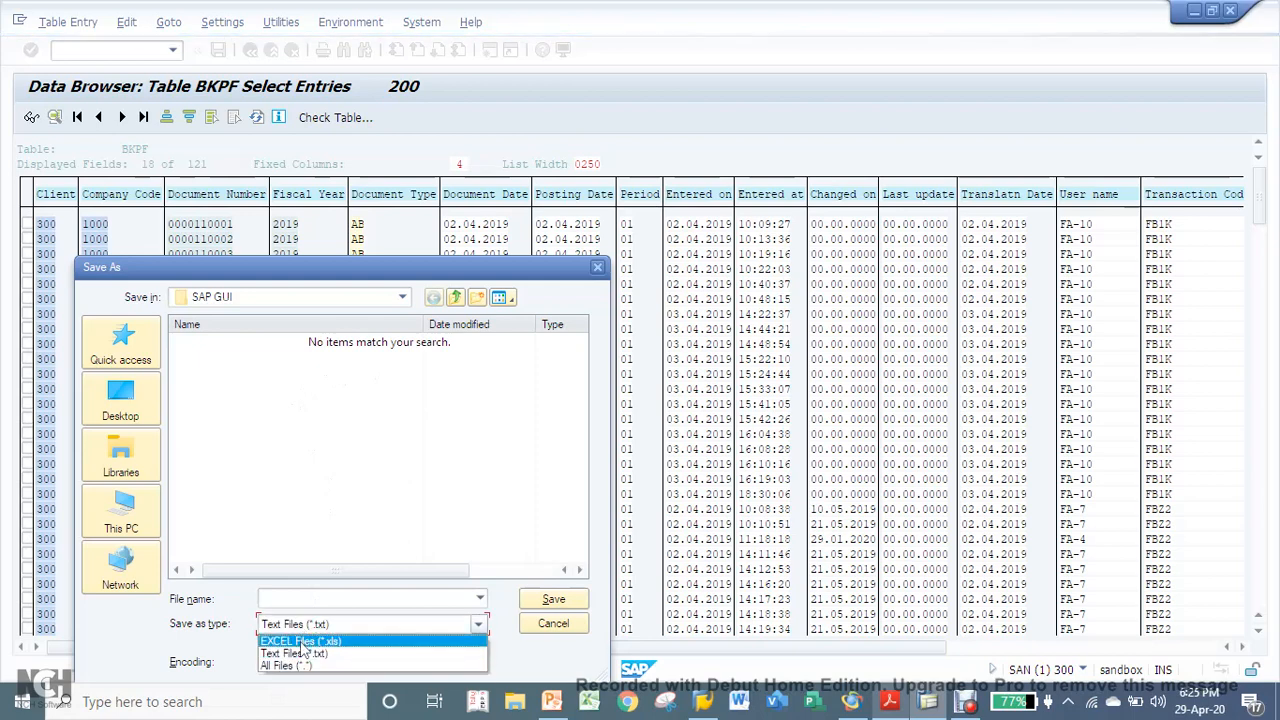
{"action": "left_click", "coordinate": [300, 641]}
{"action": "left_click", "coordinate": [300, 602]}
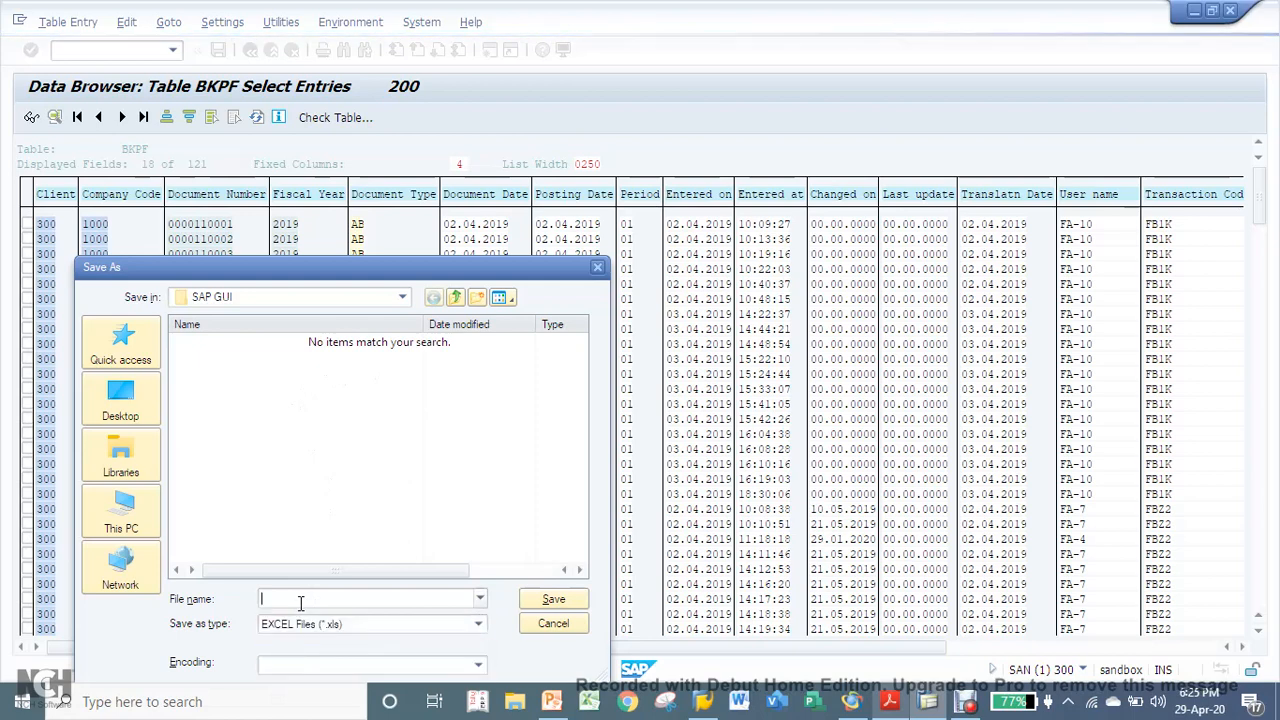
{"action": "type", "text": "test"}
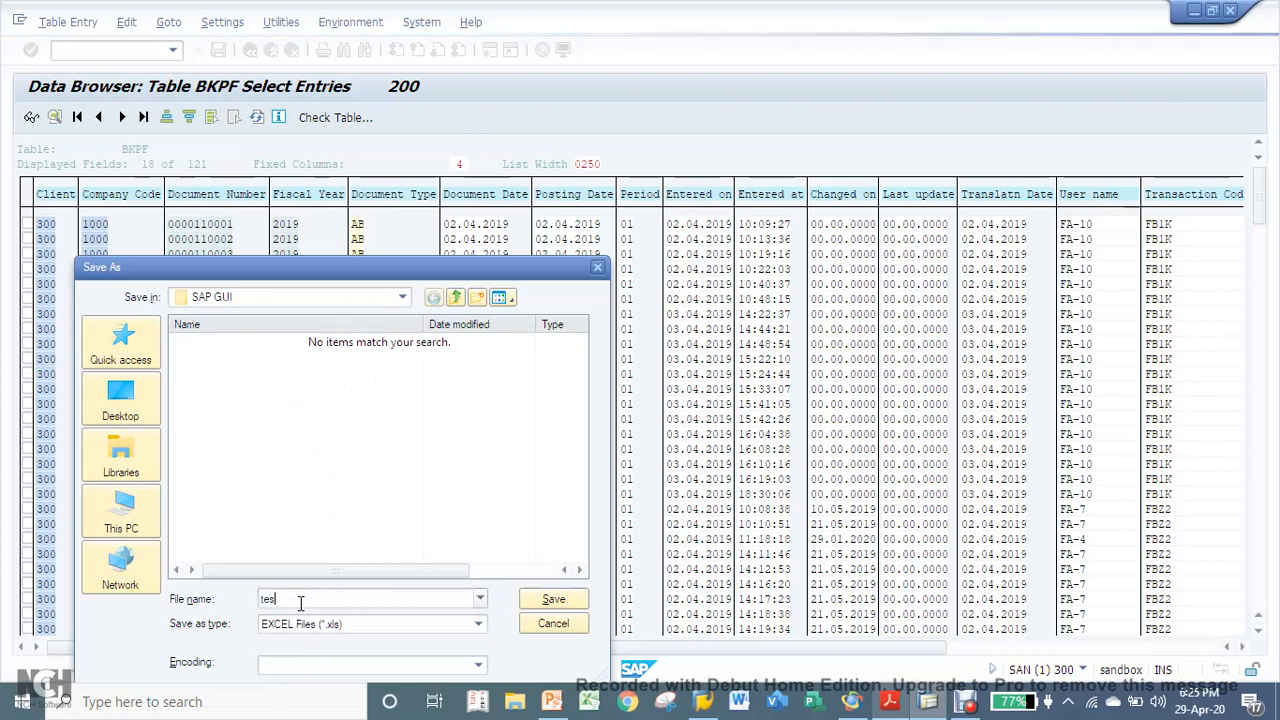
{"action": "left_click", "coordinate": [570, 602]}
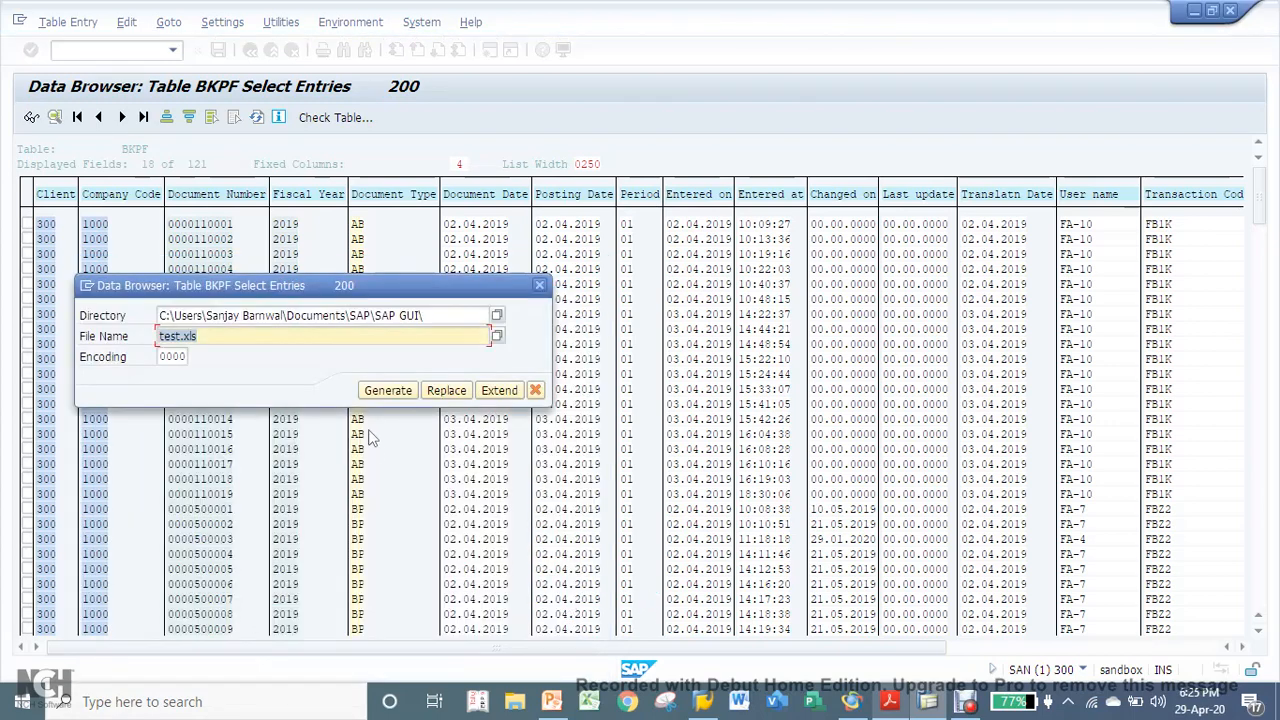
{"action": "left_click", "coordinate": [389, 394]}
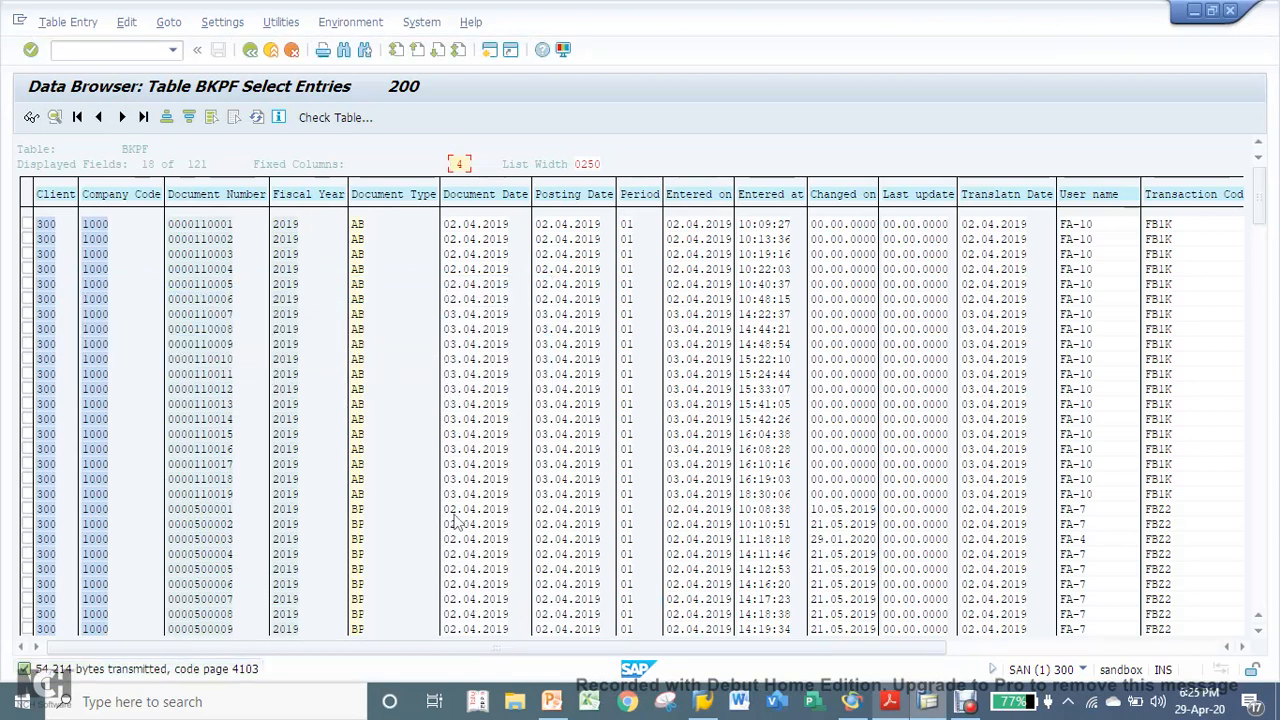
- Switch to File Explorer and open the SAP GUI folder inside Documents\SAP
{"action": "left_click", "coordinate": [515, 703]}
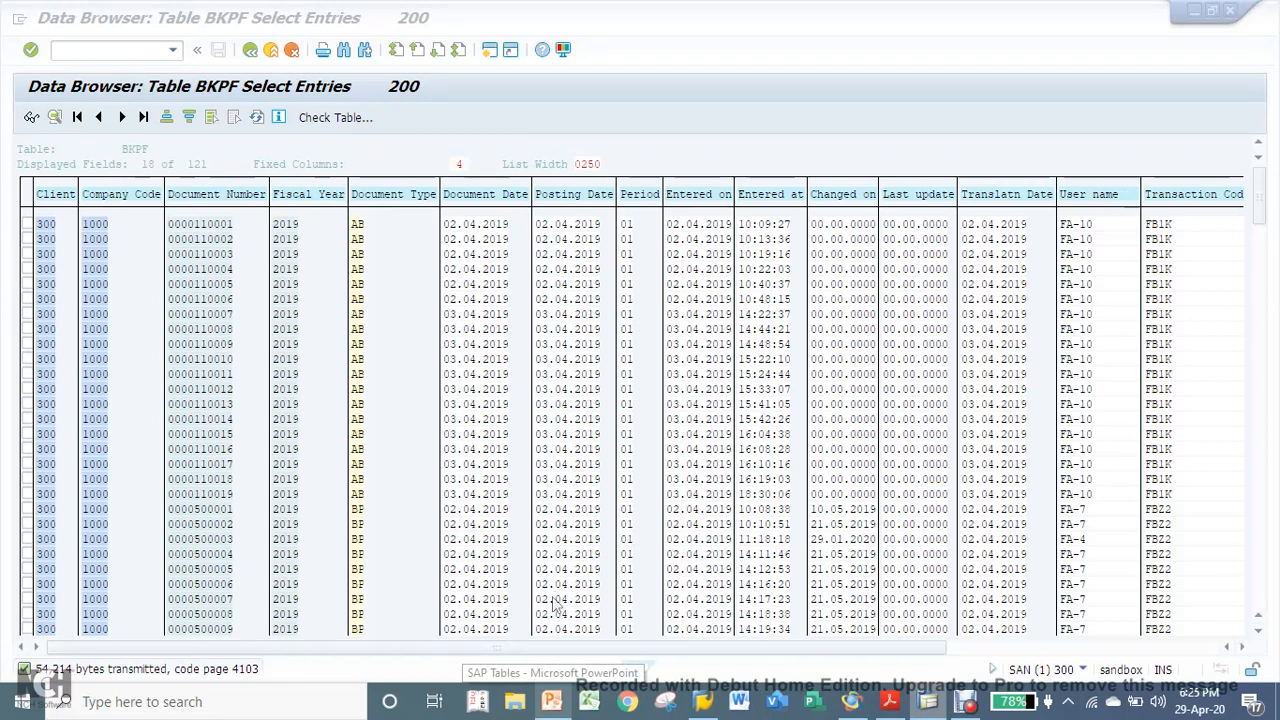
{"action": "key", "text": "super+e"}
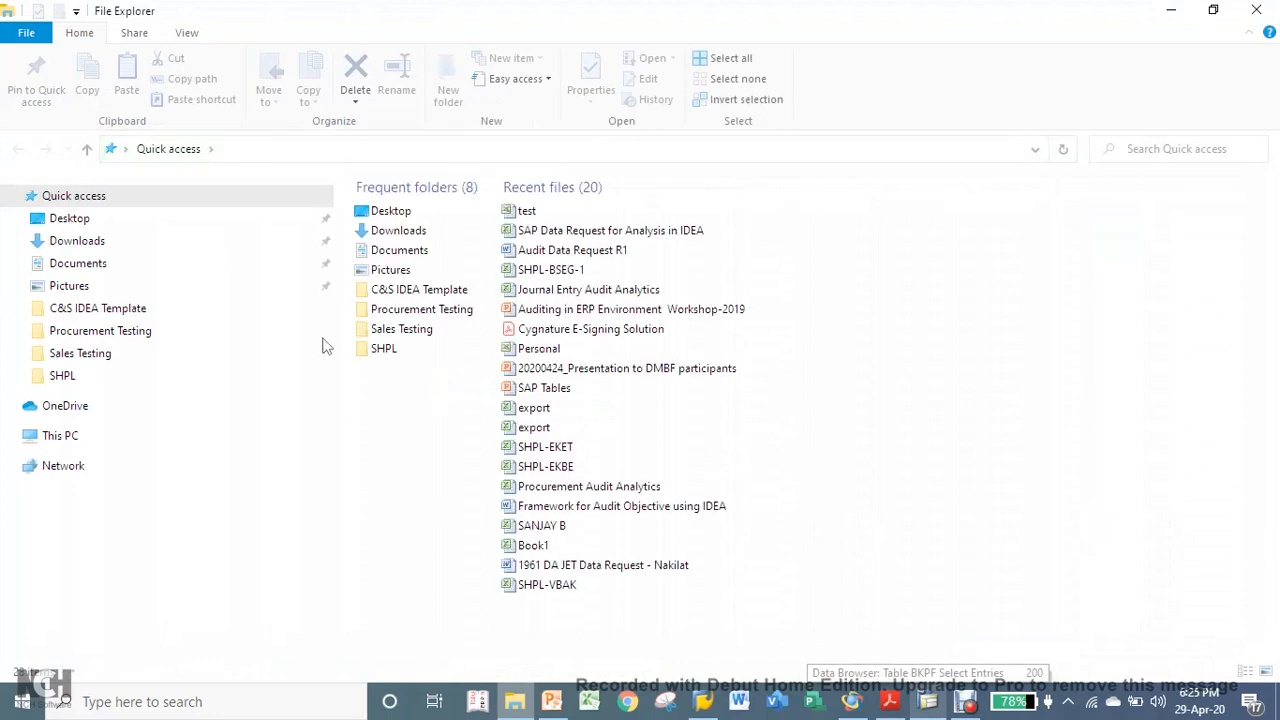
{"action": "left_click", "coordinate": [65, 270]}
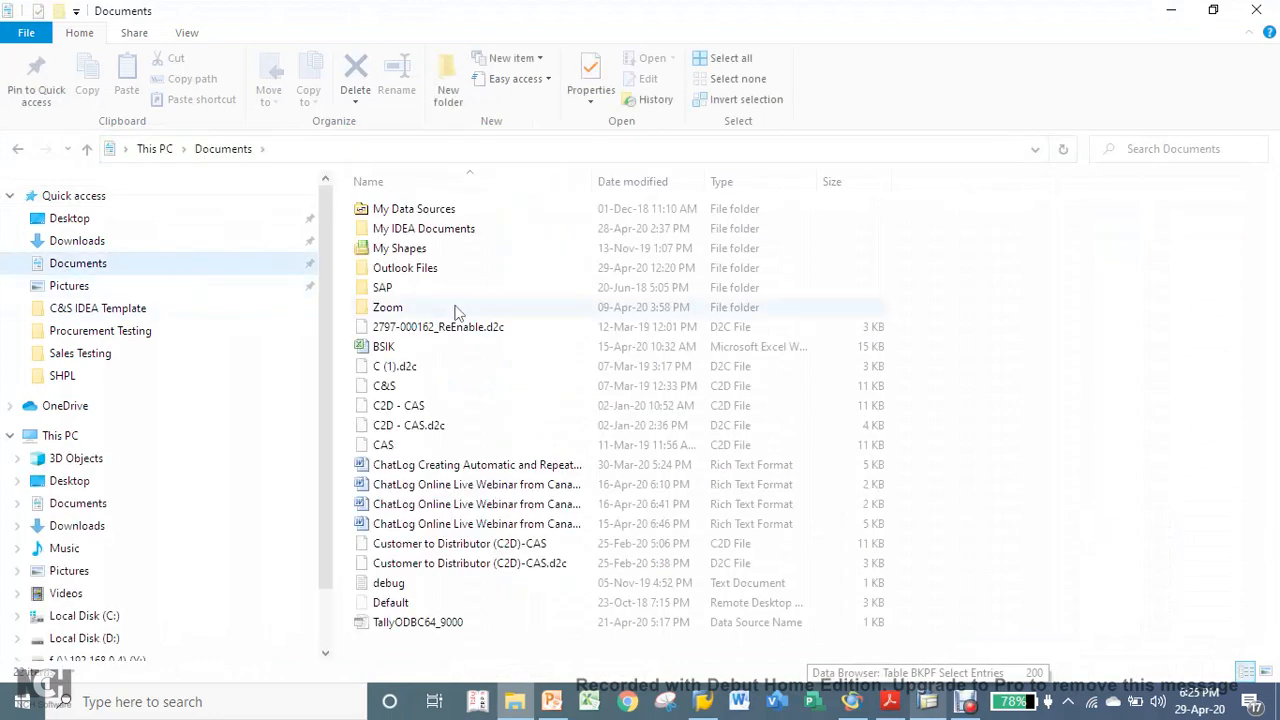
{"action": "double_click", "coordinate": [418, 288]}
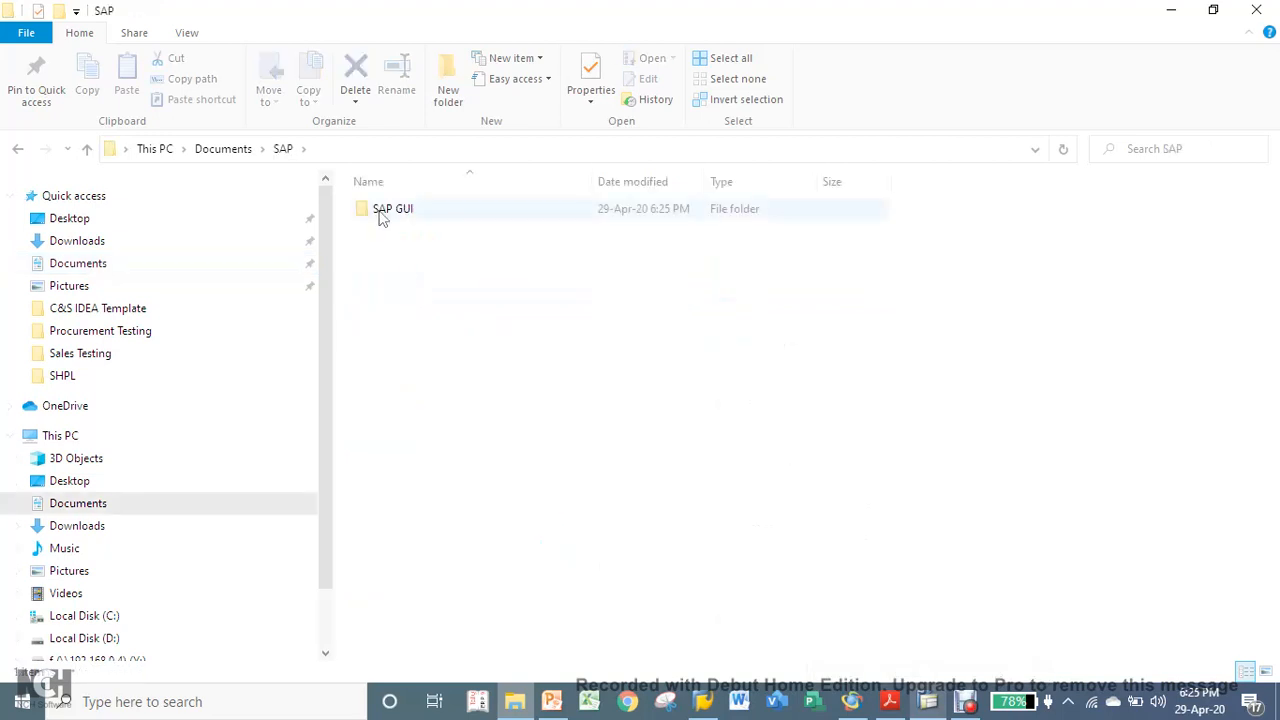
{"action": "double_click", "coordinate": [378, 212]}
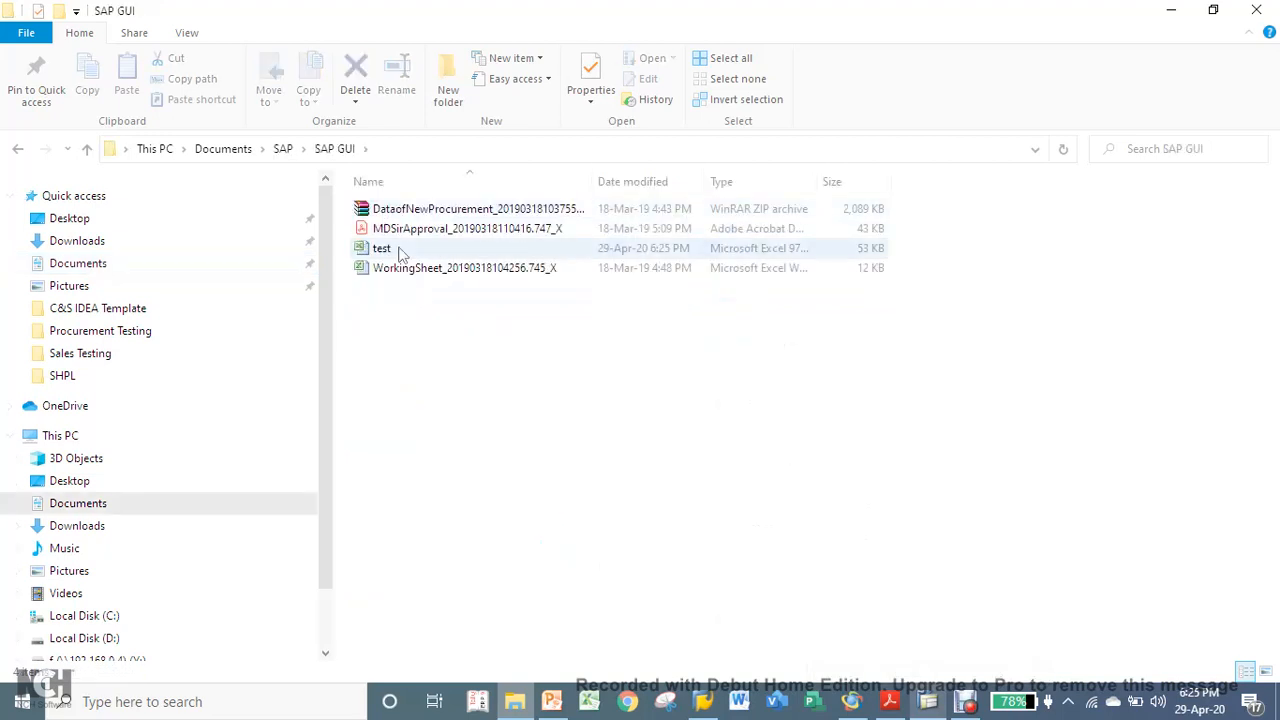
- Open the exported test.xls in Excel to check its data, close it and return to the SAP list
{"action": "double_click", "coordinate": [400, 249]}
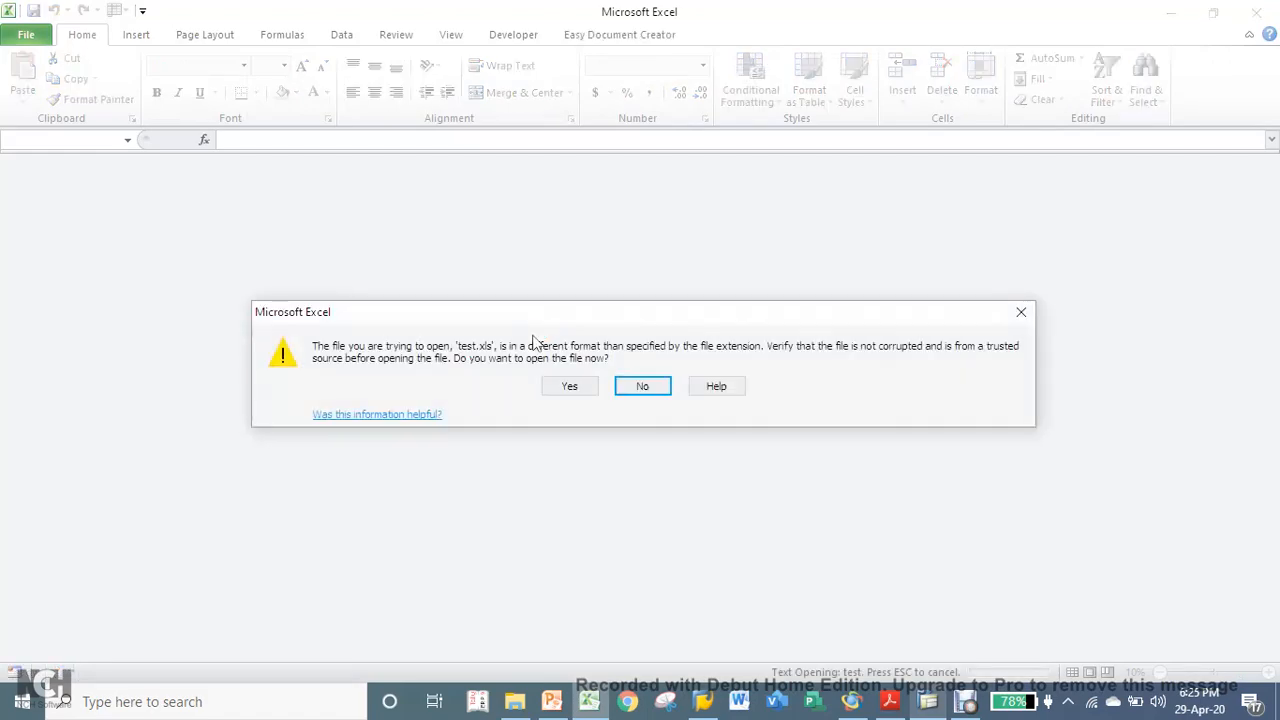
{"action": "left_click", "coordinate": [566, 389]}
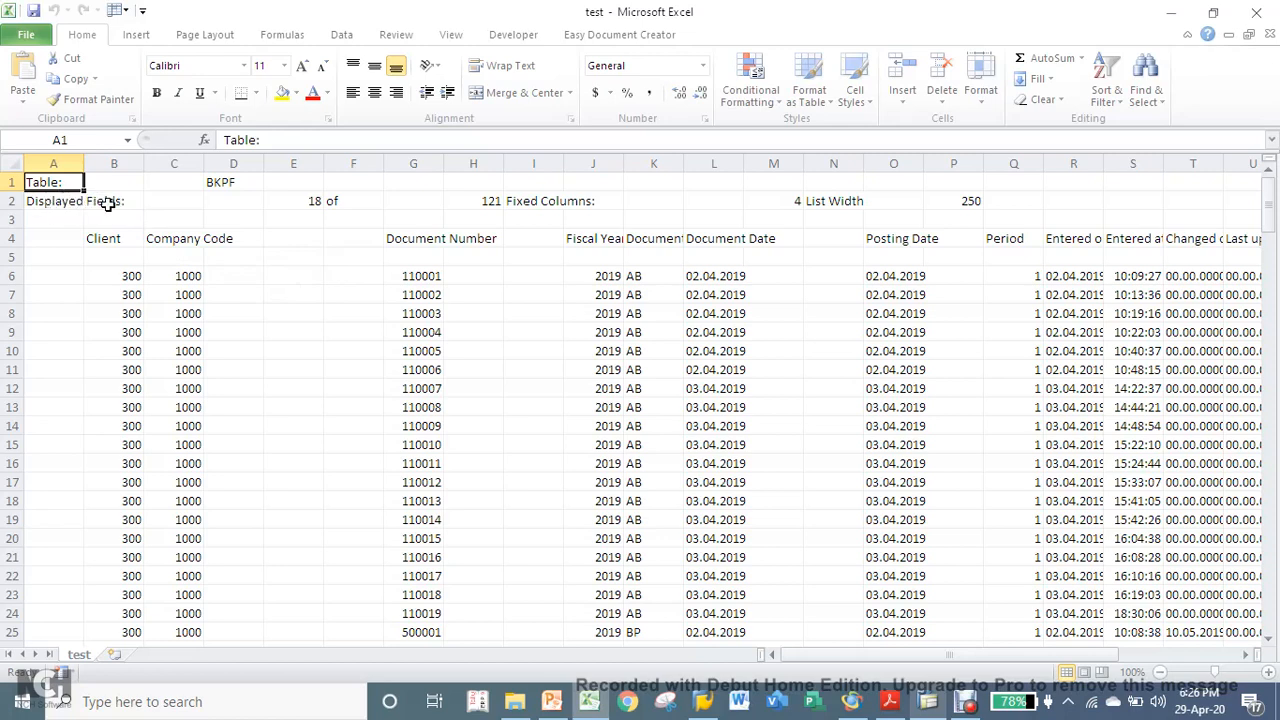
{"action": "left_click", "coordinate": [1258, 10]}
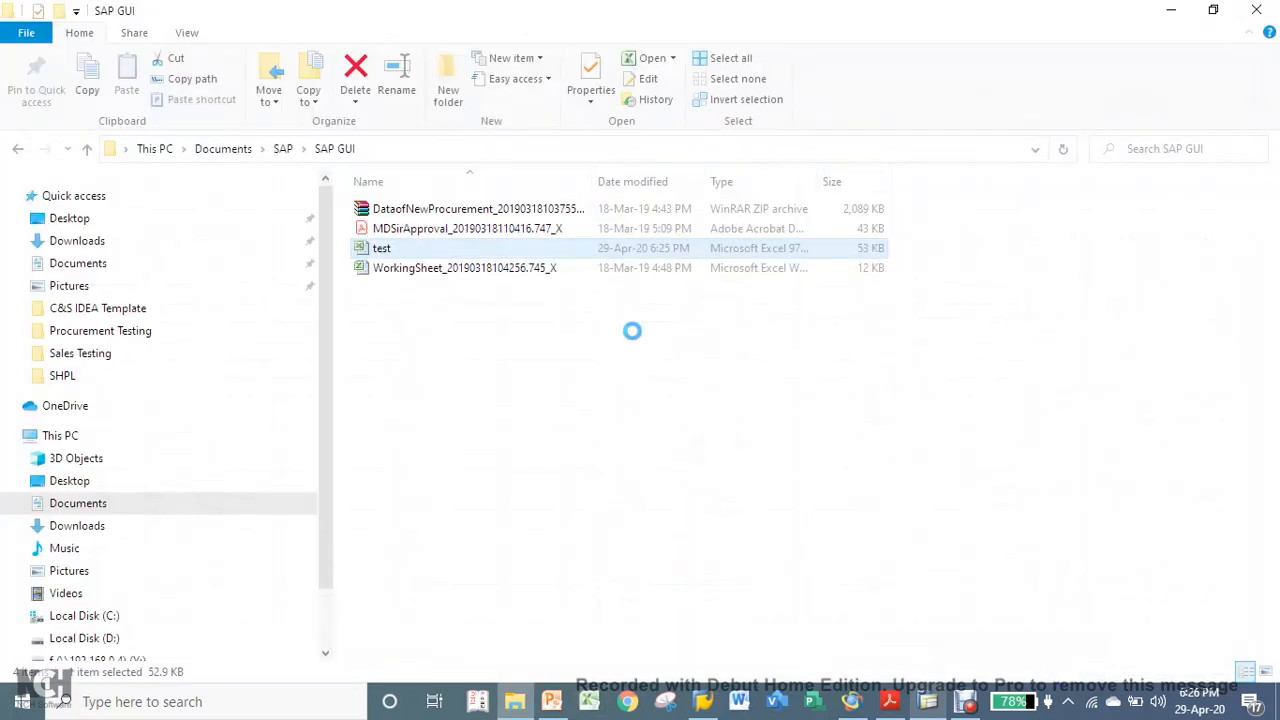
{"action": "left_click", "coordinate": [922, 700]}
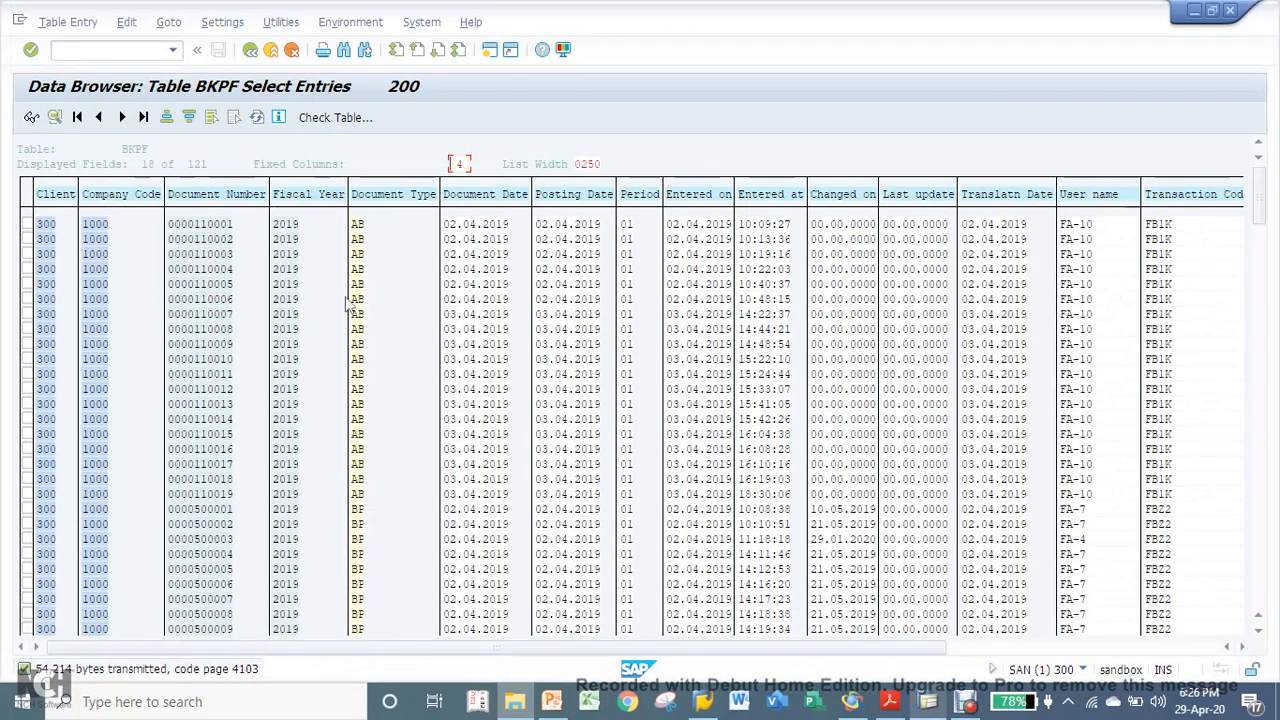
- Change the output list in the user-specific settings to ALV Grid Display and apply it to the BKPF list
{"action": "left_click", "coordinate": [209, 24]}
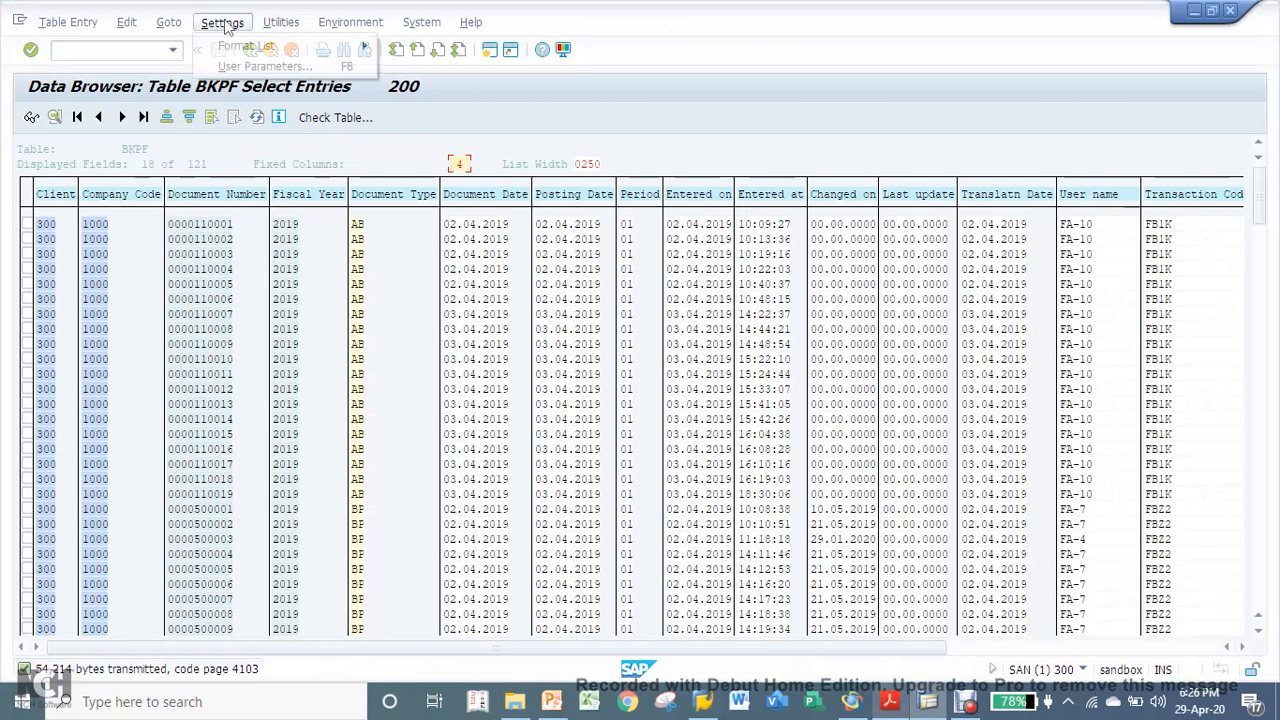
{"action": "left_click", "coordinate": [258, 66]}
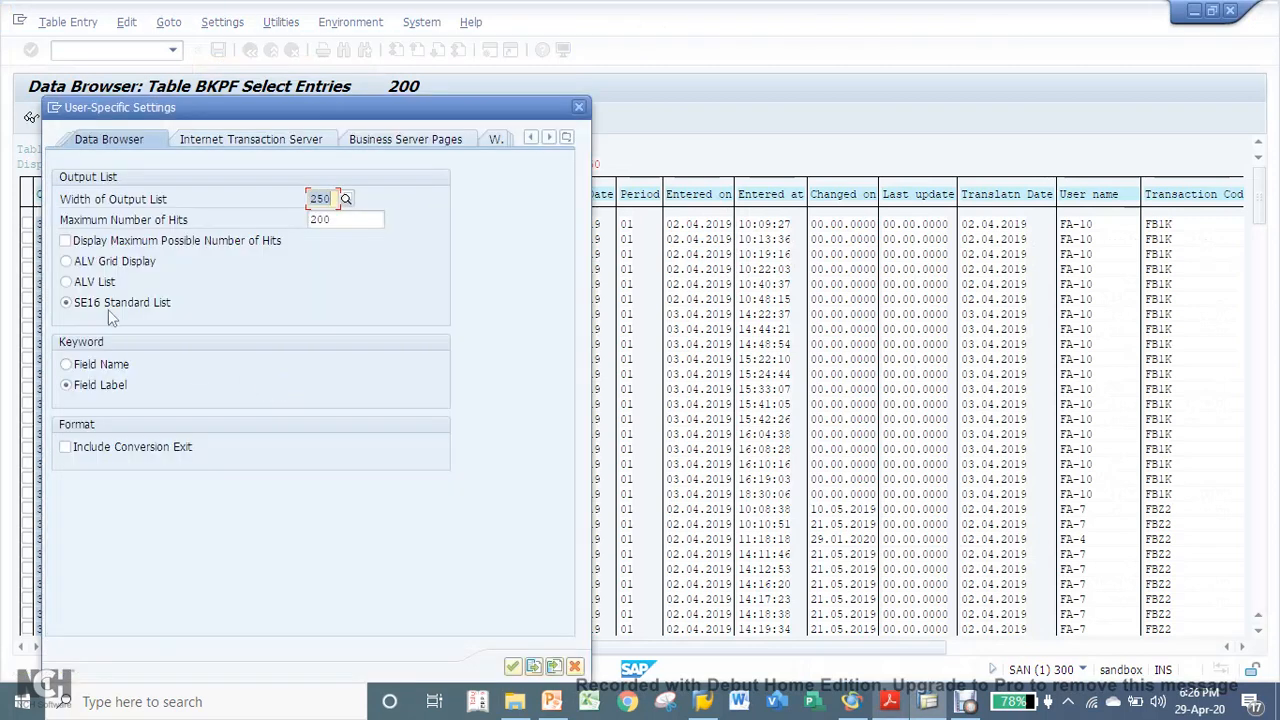
{"action": "left_click", "coordinate": [108, 261]}
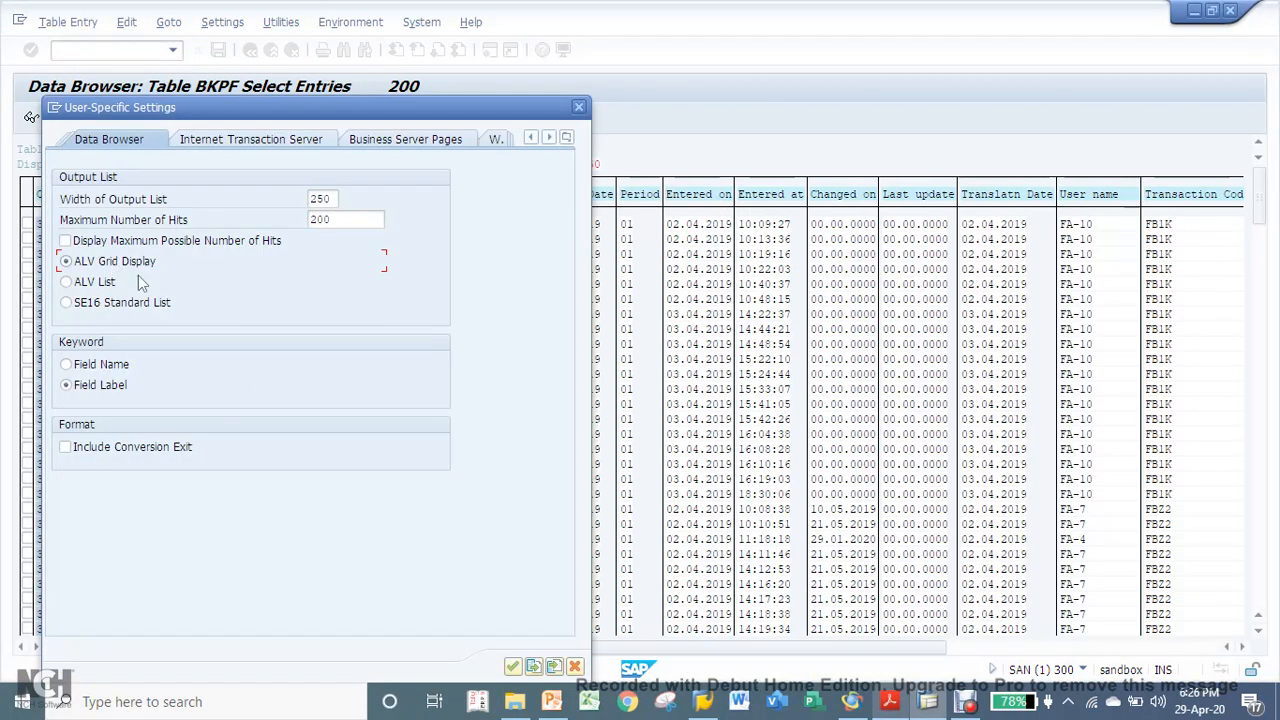
{"action": "left_click", "coordinate": [512, 667]}
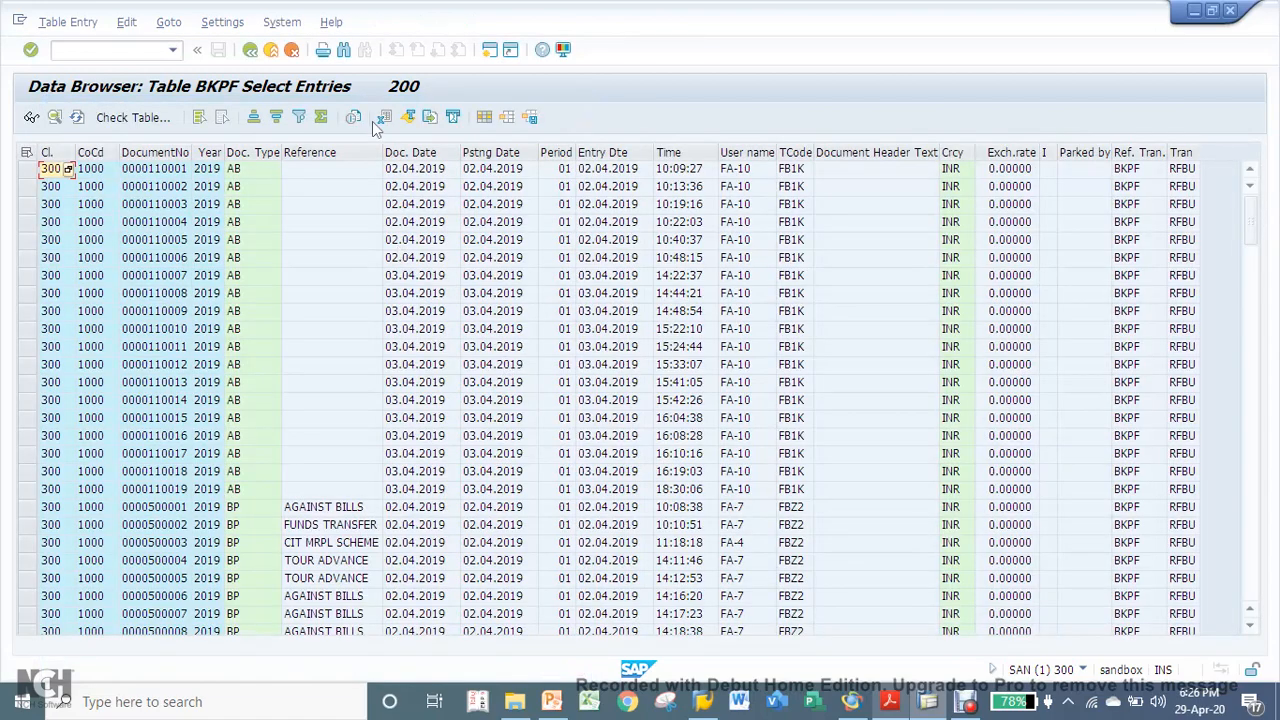
- Export the BKPF grid list as a spreadsheet named export in Excel (*.XLSX) format to the SAP GUI folder
{"action": "left_click", "coordinate": [385, 118]}
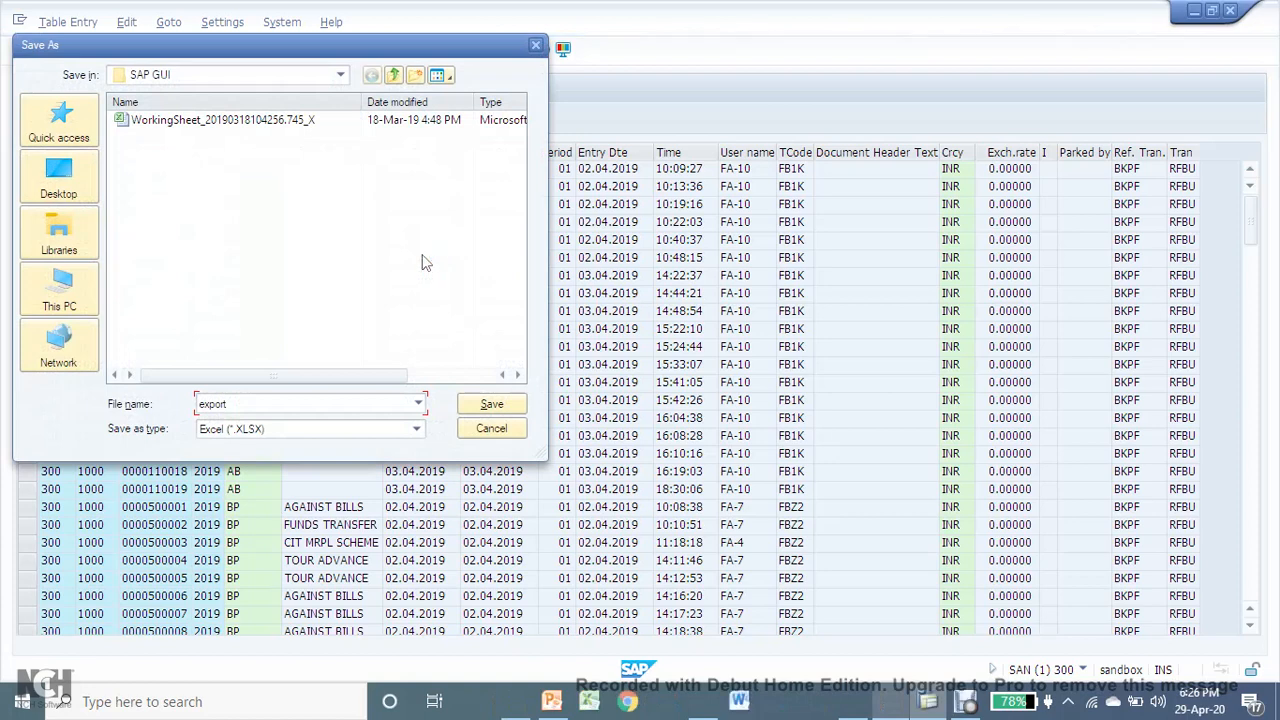
{"action": "left_click", "coordinate": [490, 404]}
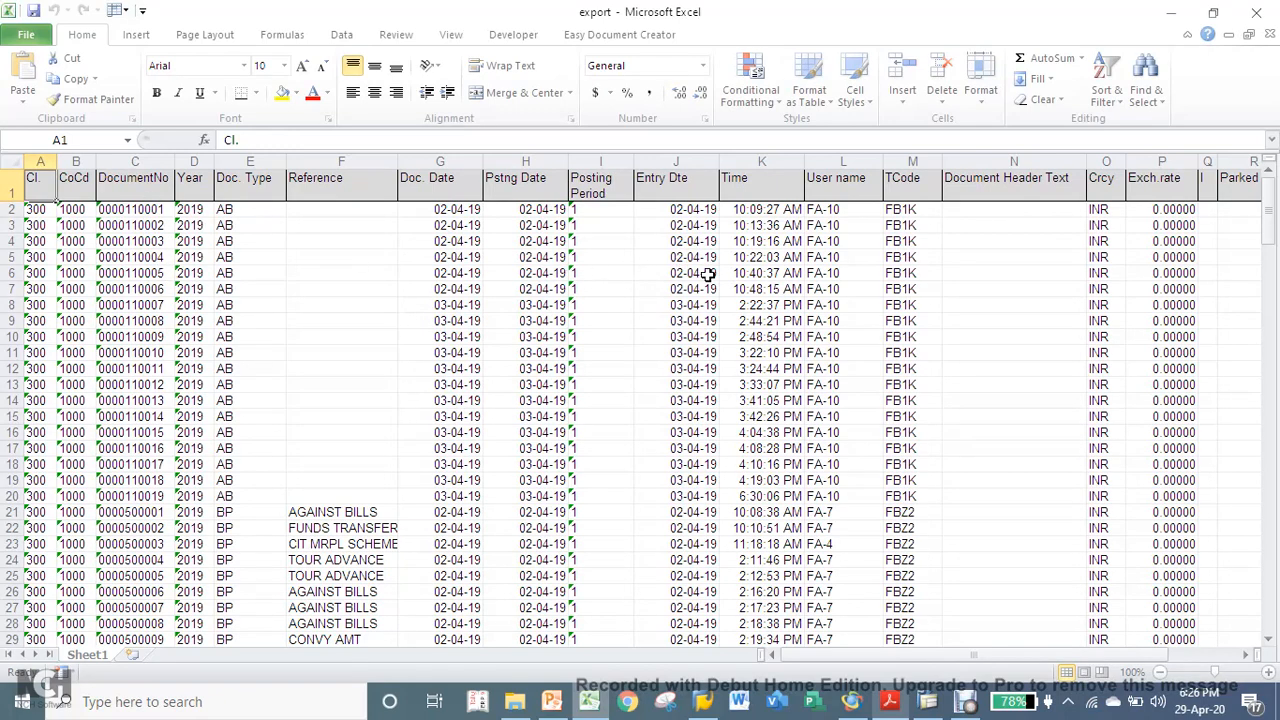
- Examine the document number, year and remaining columns of the exported workbook in Excel, then close it
{"action": "left_click", "coordinate": [137, 222]}
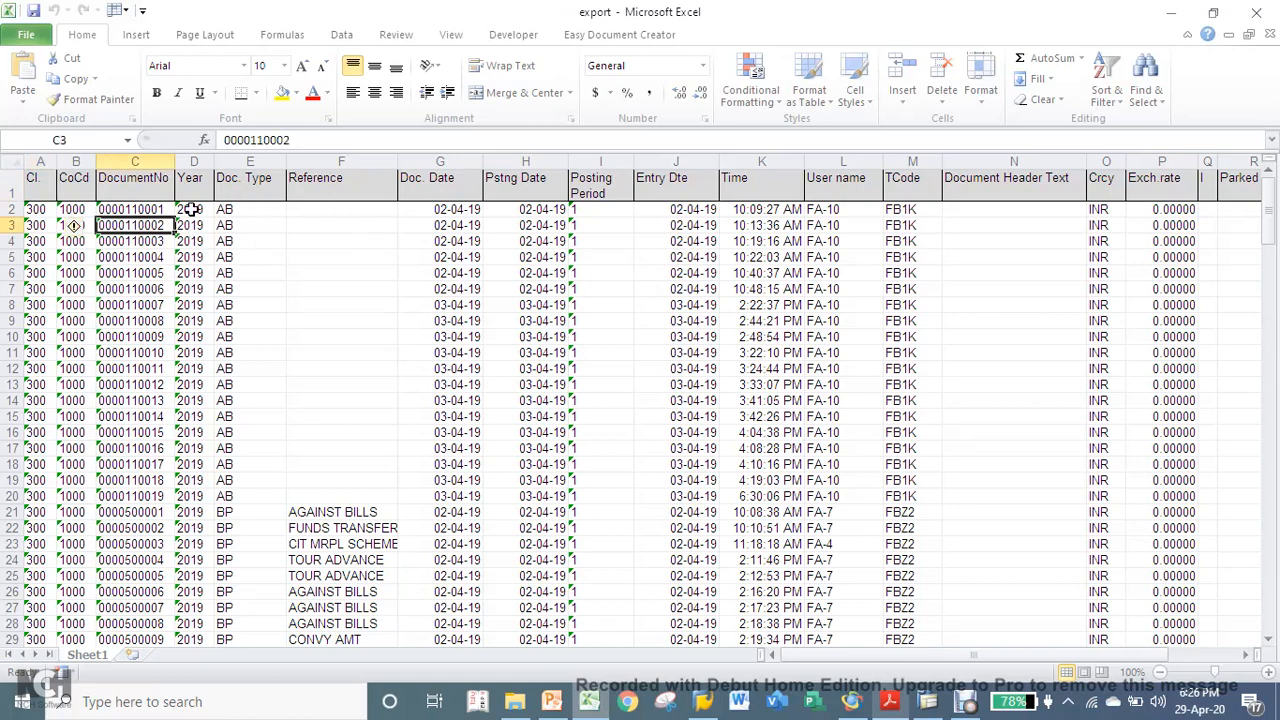
{"action": "left_click", "coordinate": [190, 211]}
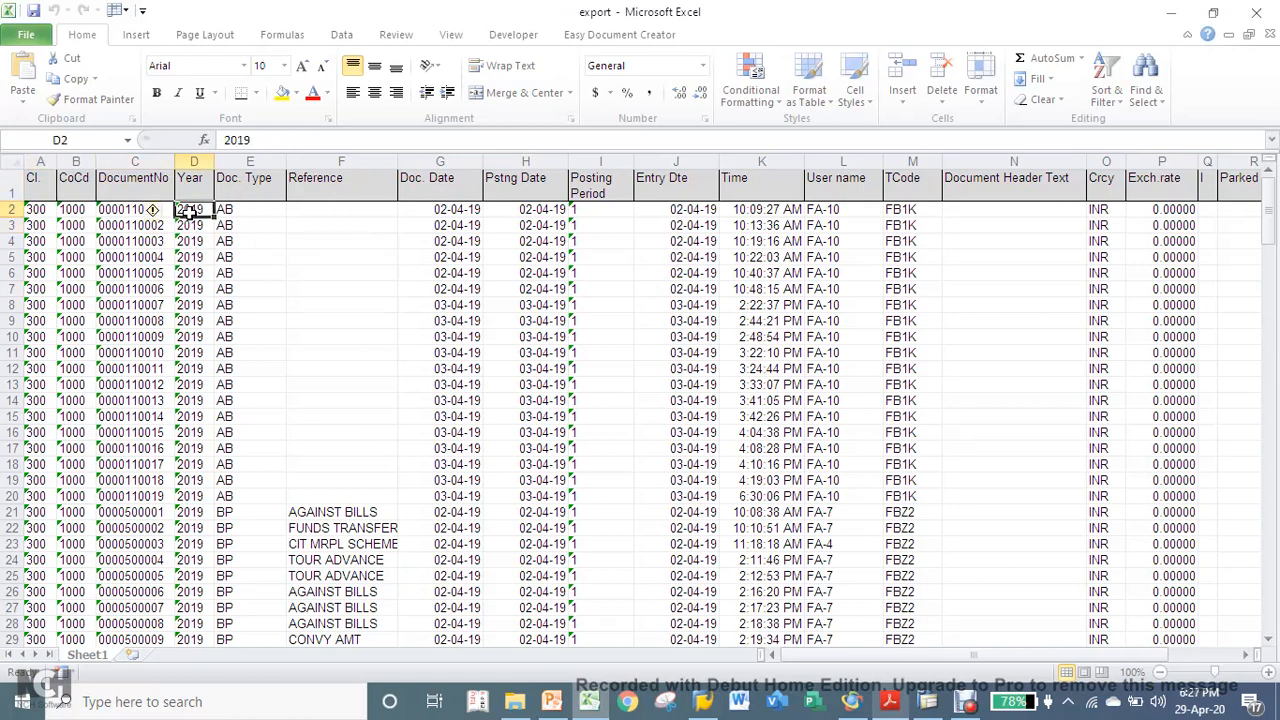
{"action": "left_click", "coordinate": [118, 227]}
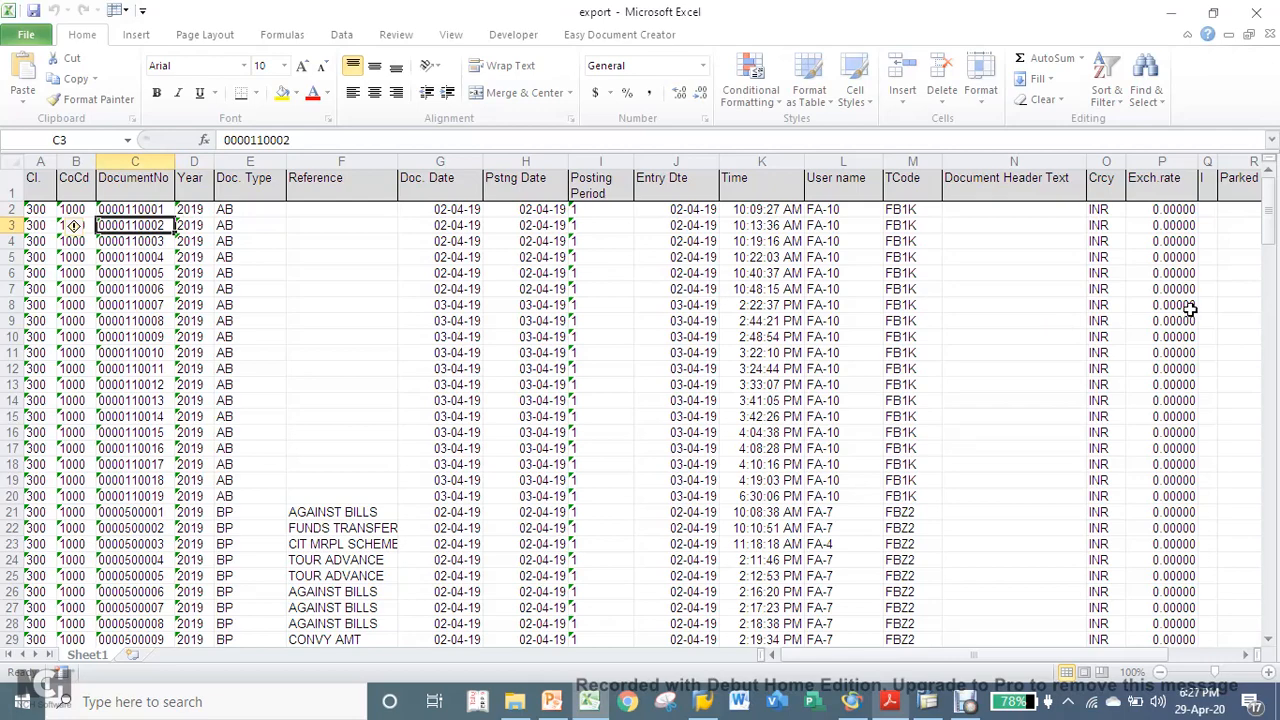
{"action": "left_click_drag", "start_coordinate": [1247, 662], "coordinate": [1247, 660]}
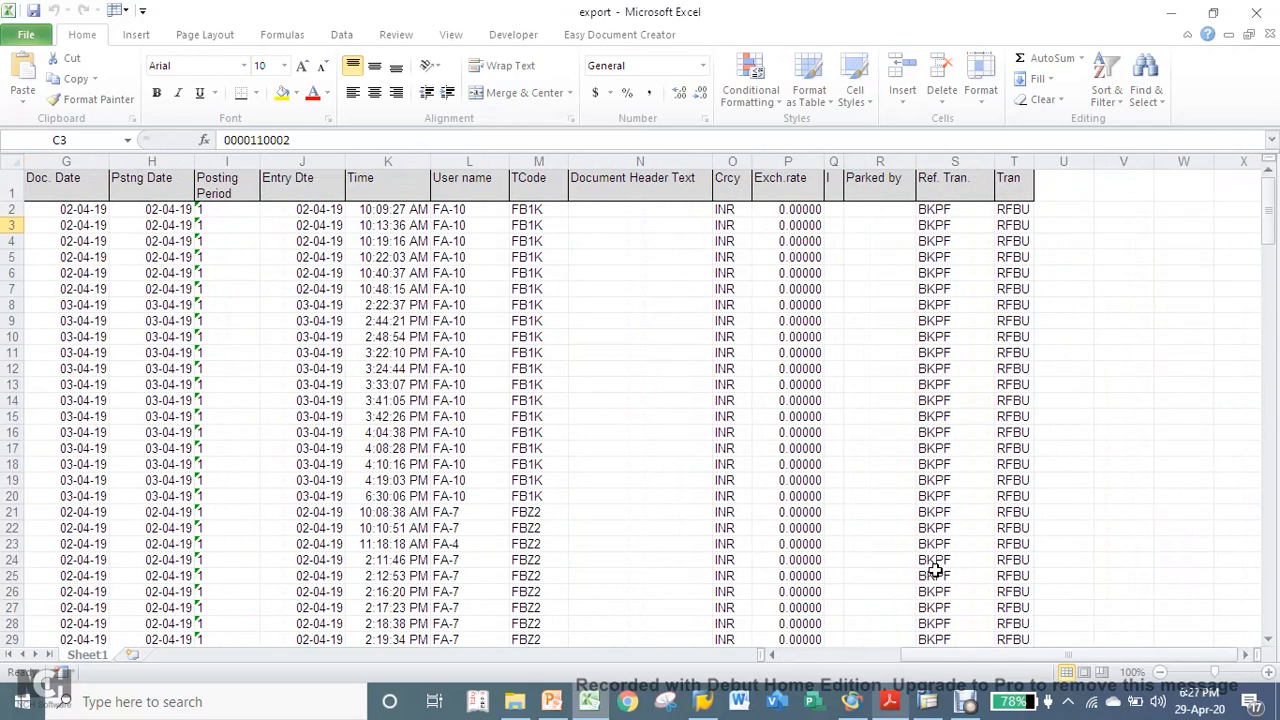
{"action": "left_click", "coordinate": [1256, 12]}
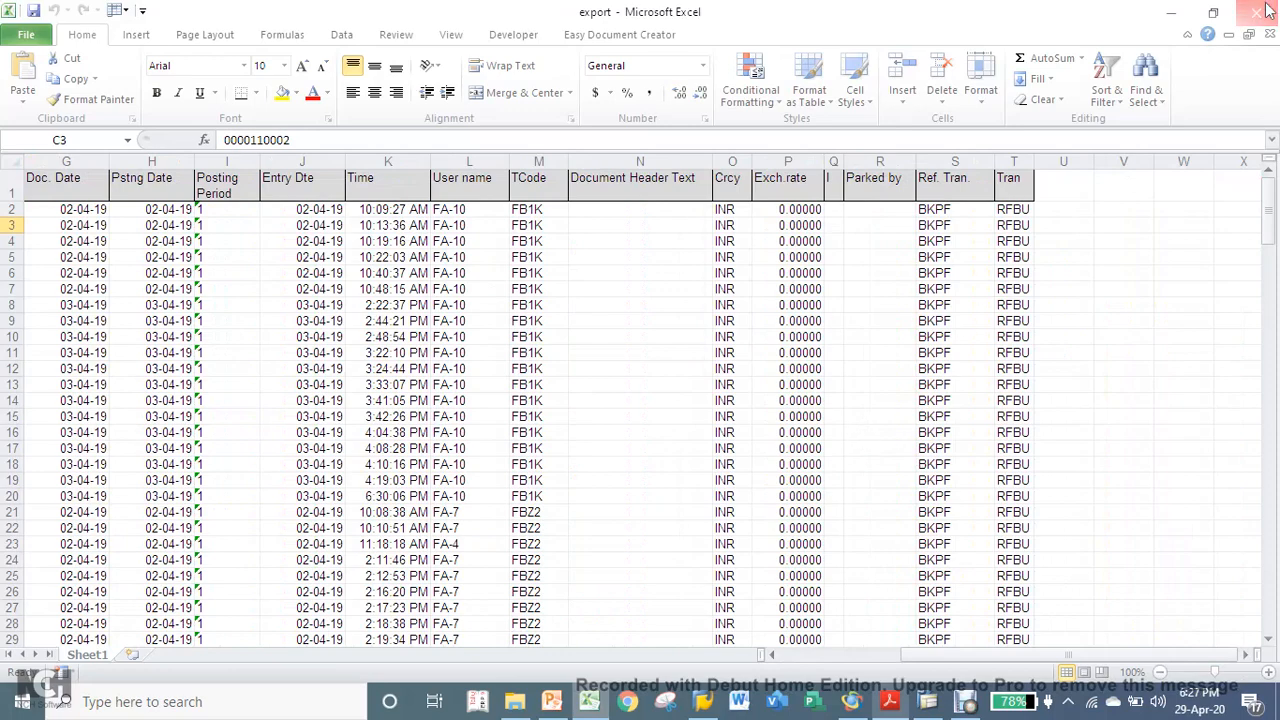